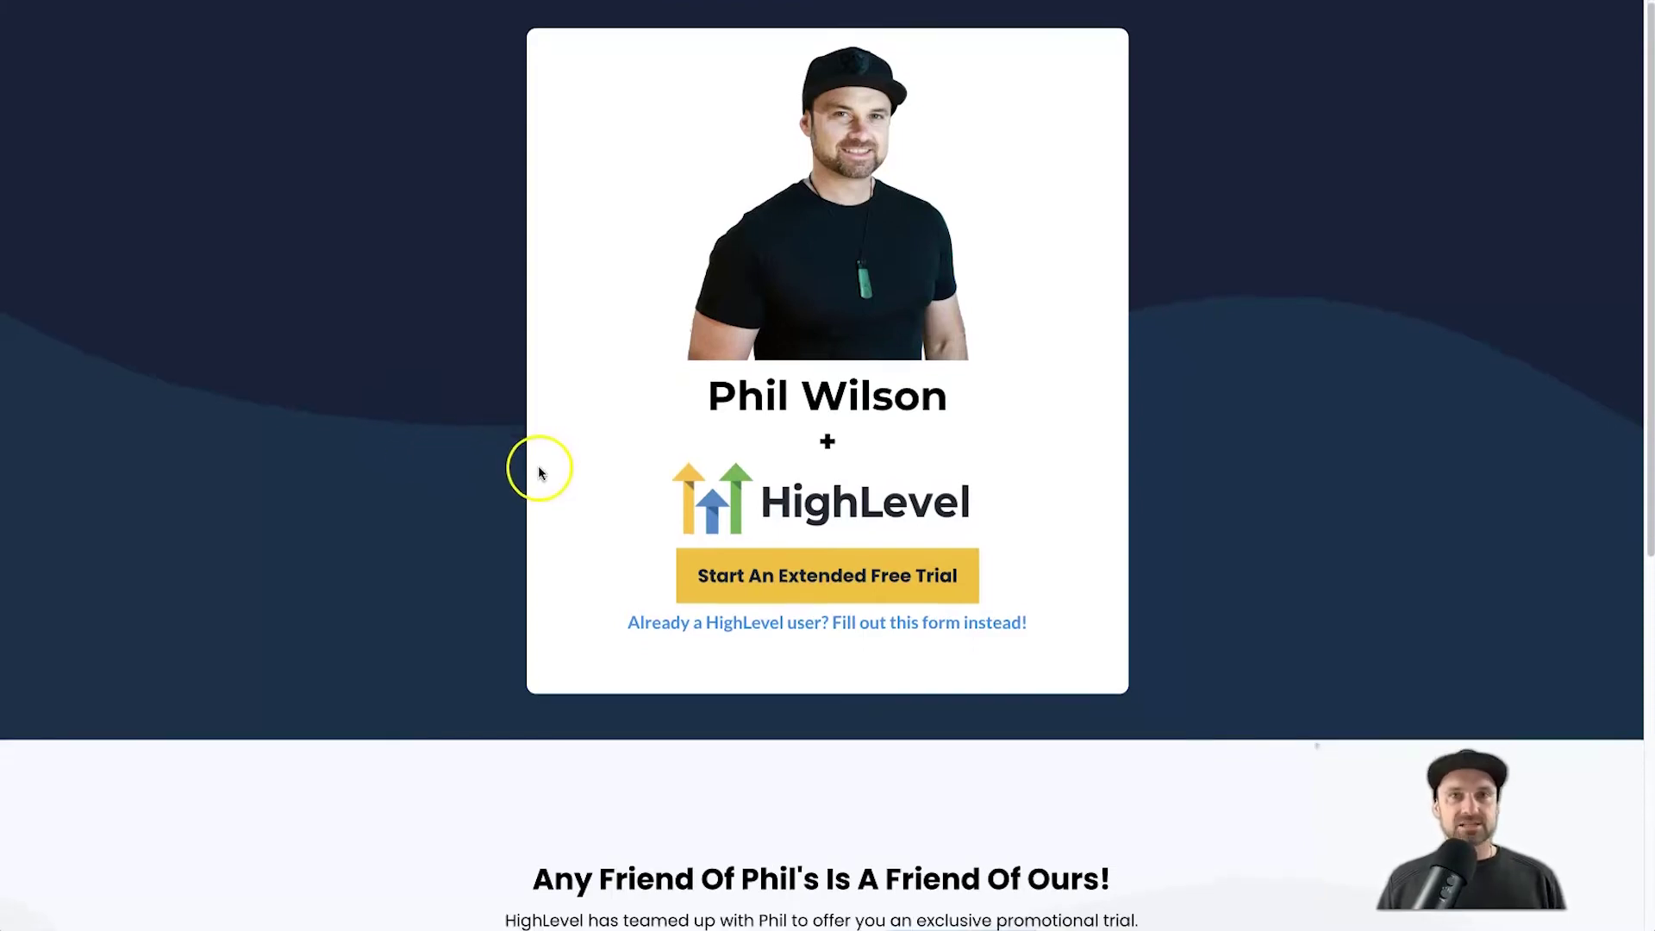
Scroll down the extended HighLevel free-trial landing page to review it
scroll(539, 465, "down", 3)
Scroll up and down through the free-trial landing page
scroll(539, 469, "up", 2)
scroll(537, 472, "up", 1)
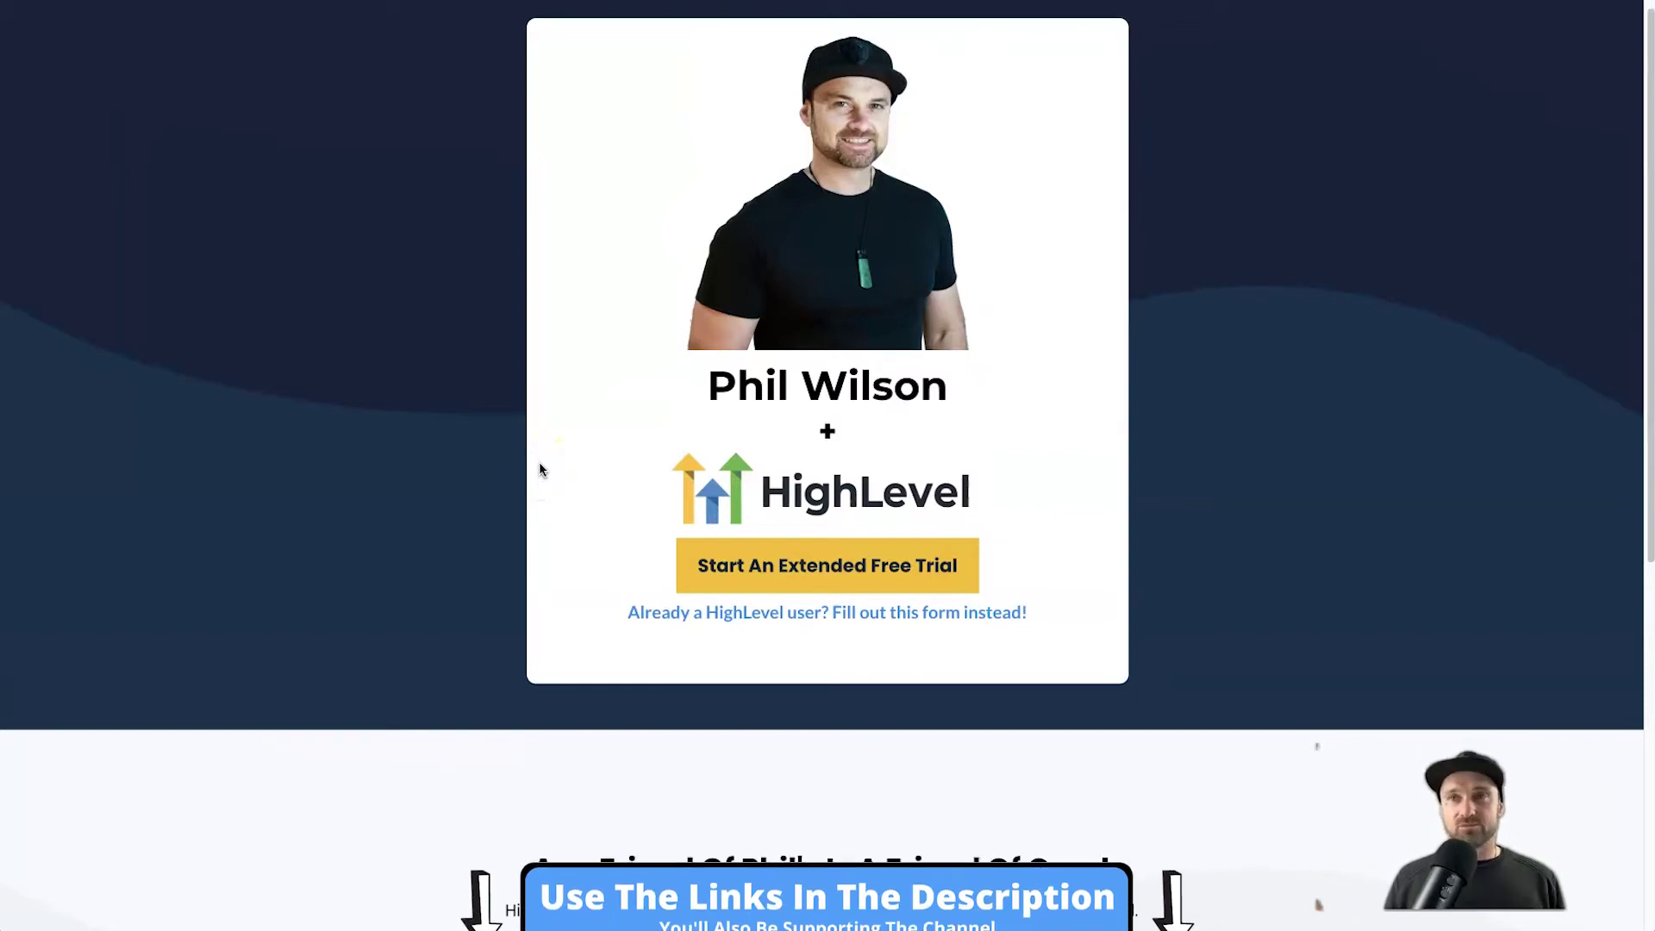
scroll(540, 470, "down", 2)
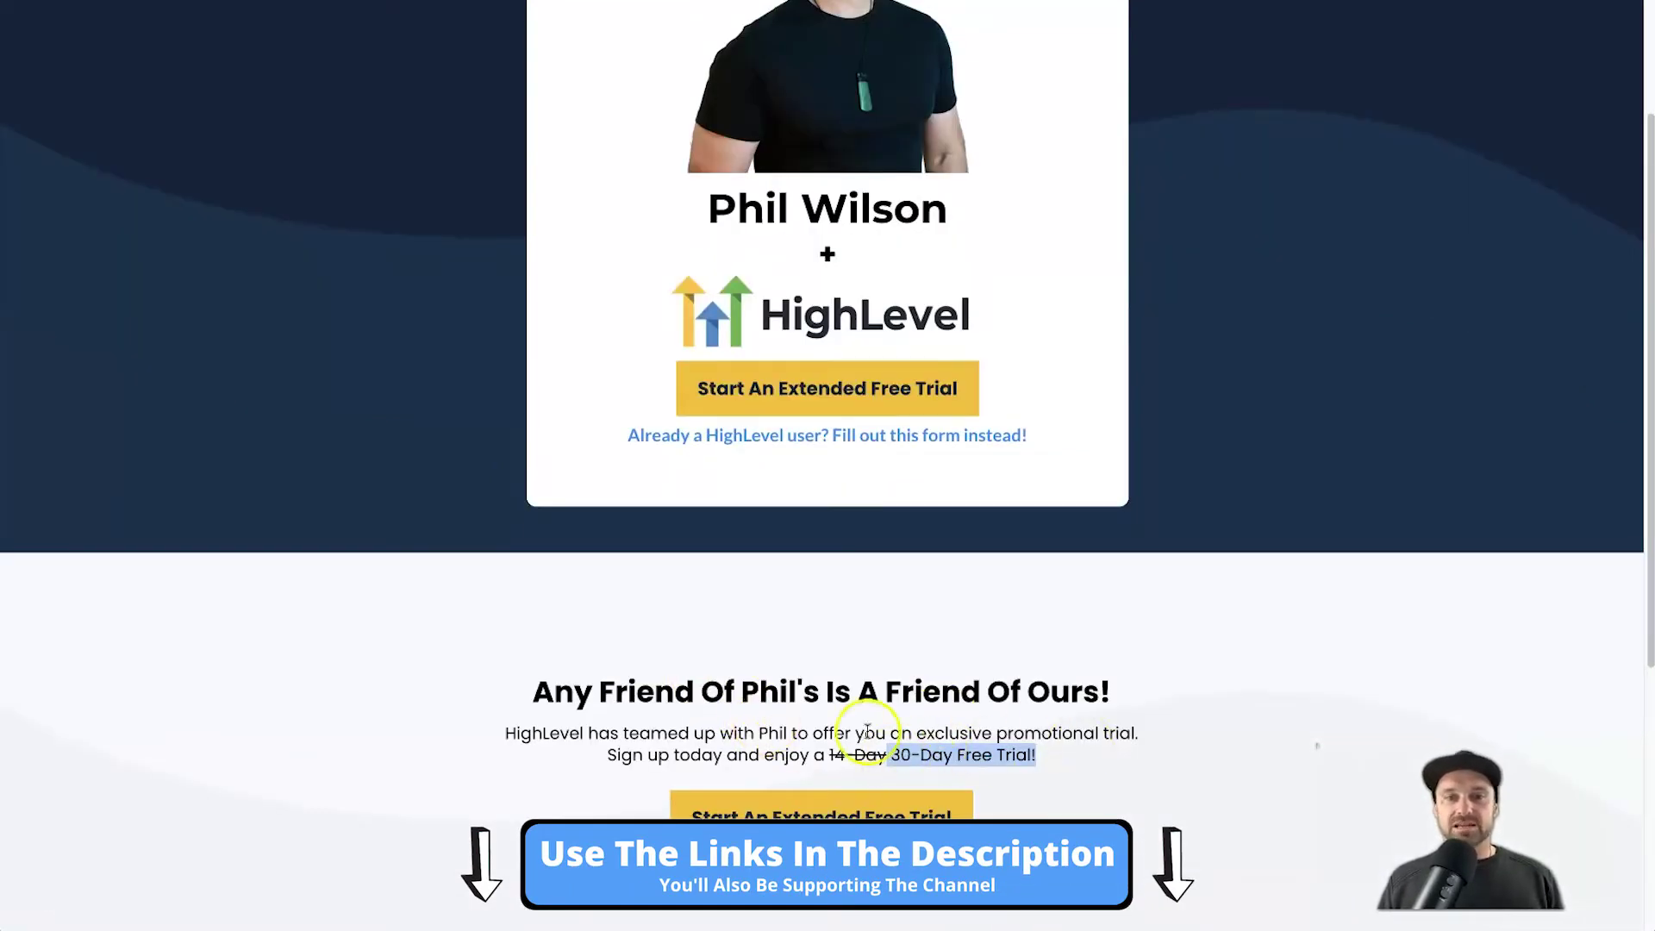
scroll(772, 706, "up", 2)
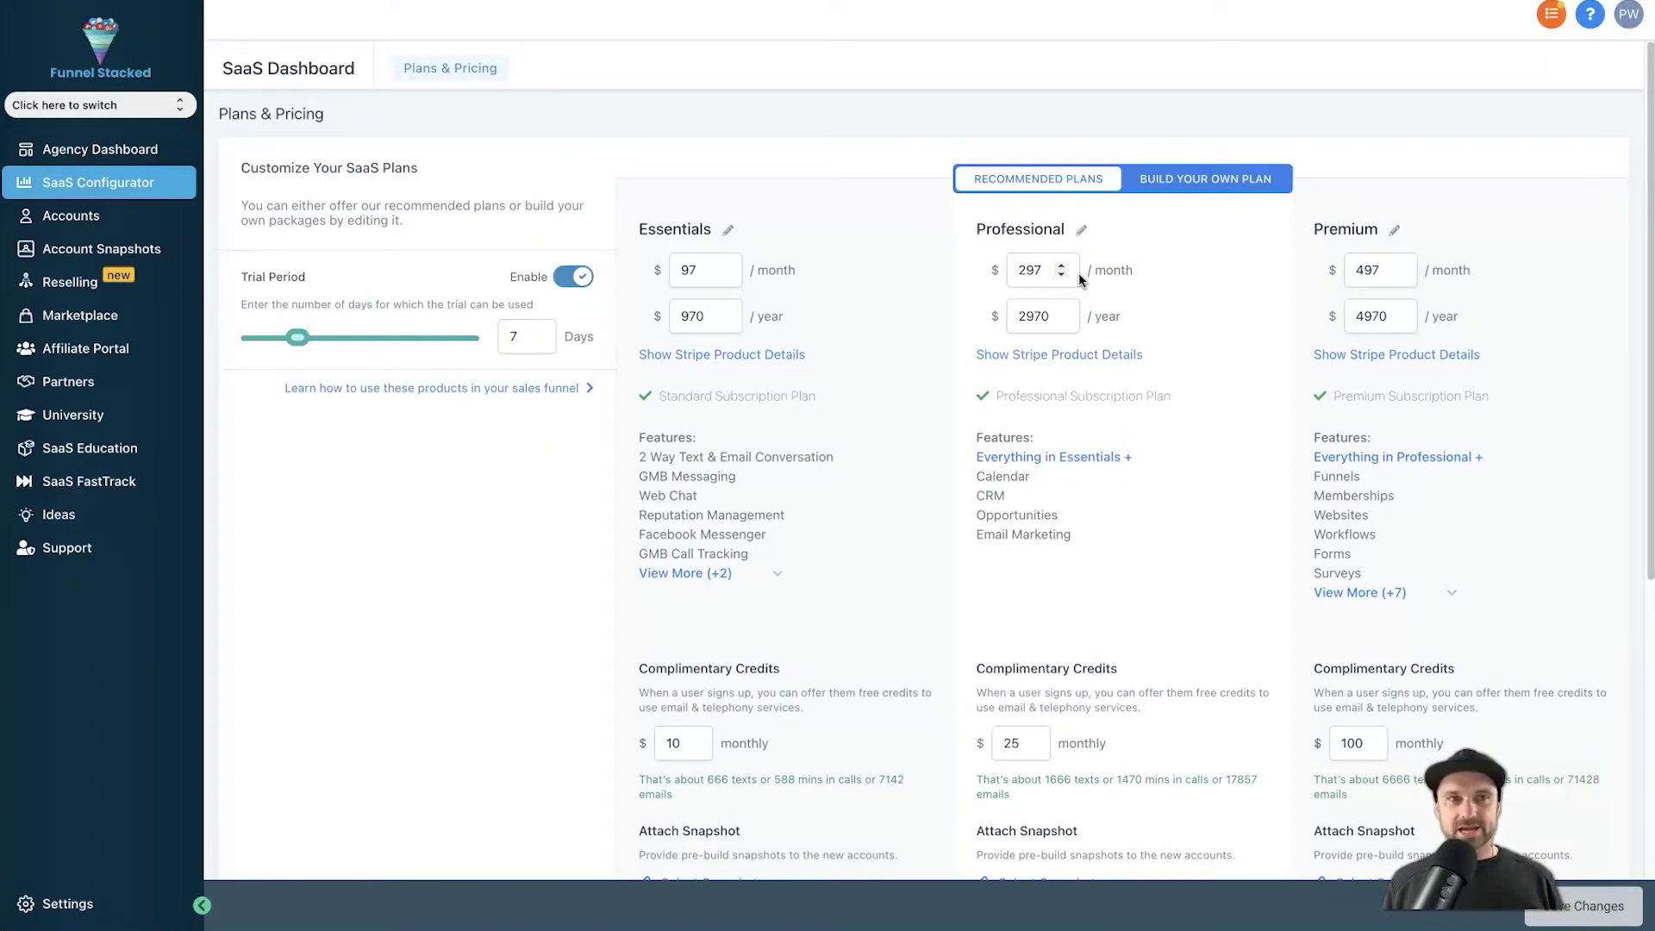
Open Settings > Company to view the app.funnelstacked.com Whitelabel Domain
left_click(150, 185)
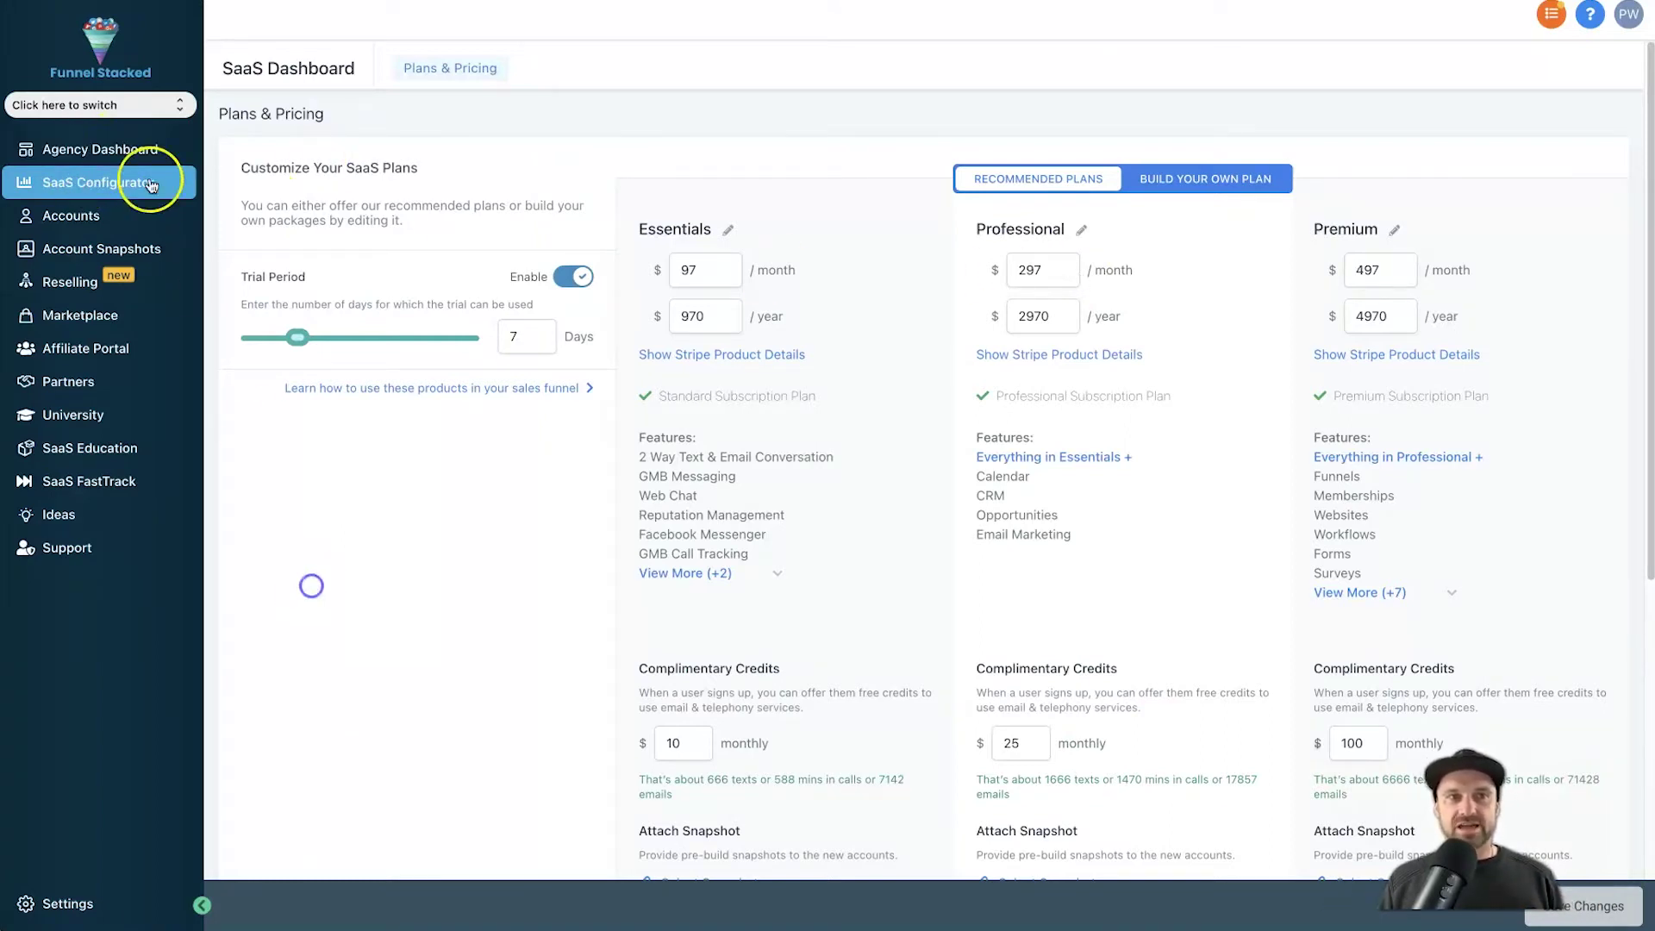
left_click(131, 104)
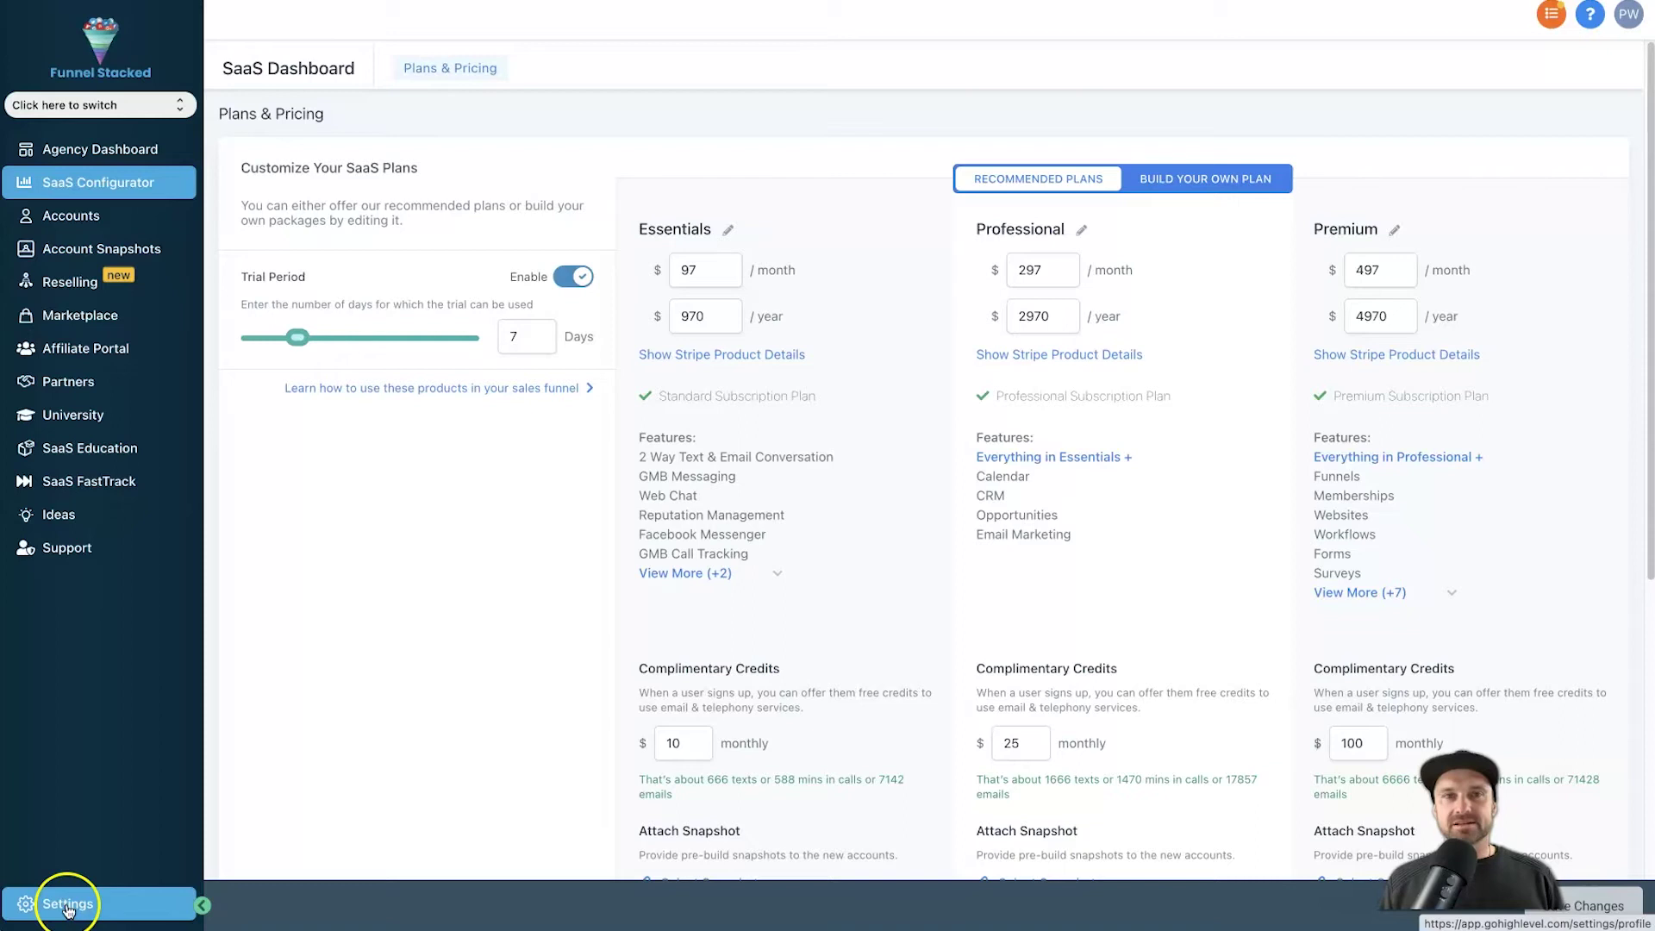
left_click(69, 905)
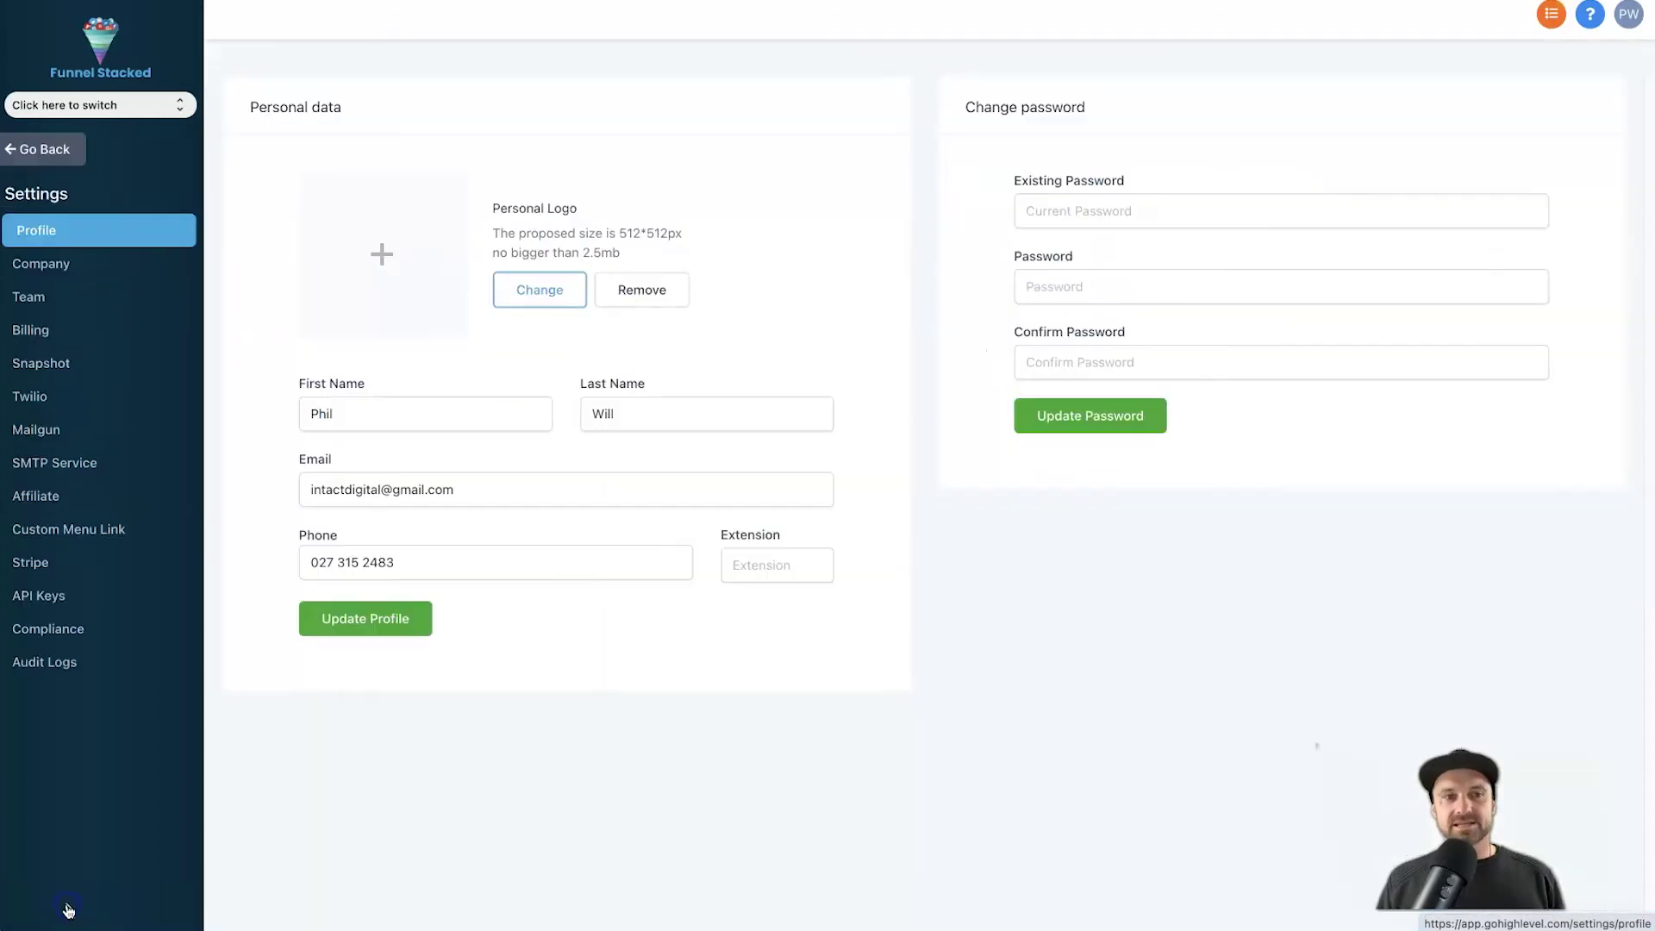
left_click(44, 264)
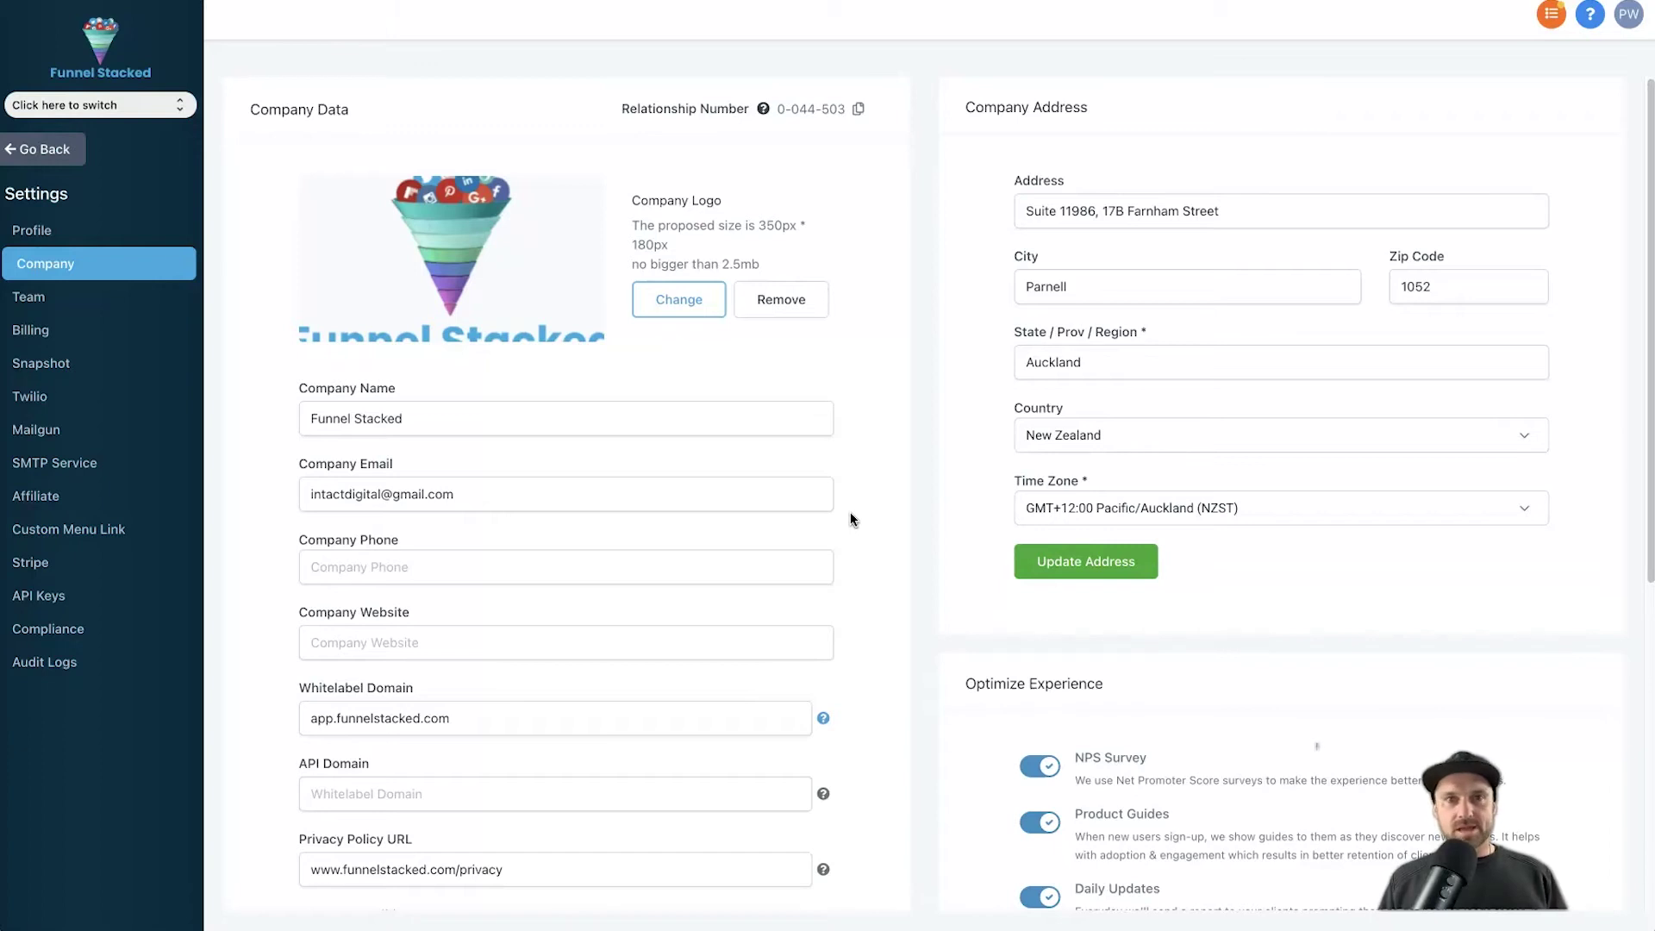
Switch to Cloudflare and return to its list of websites
left_click(848, 483)
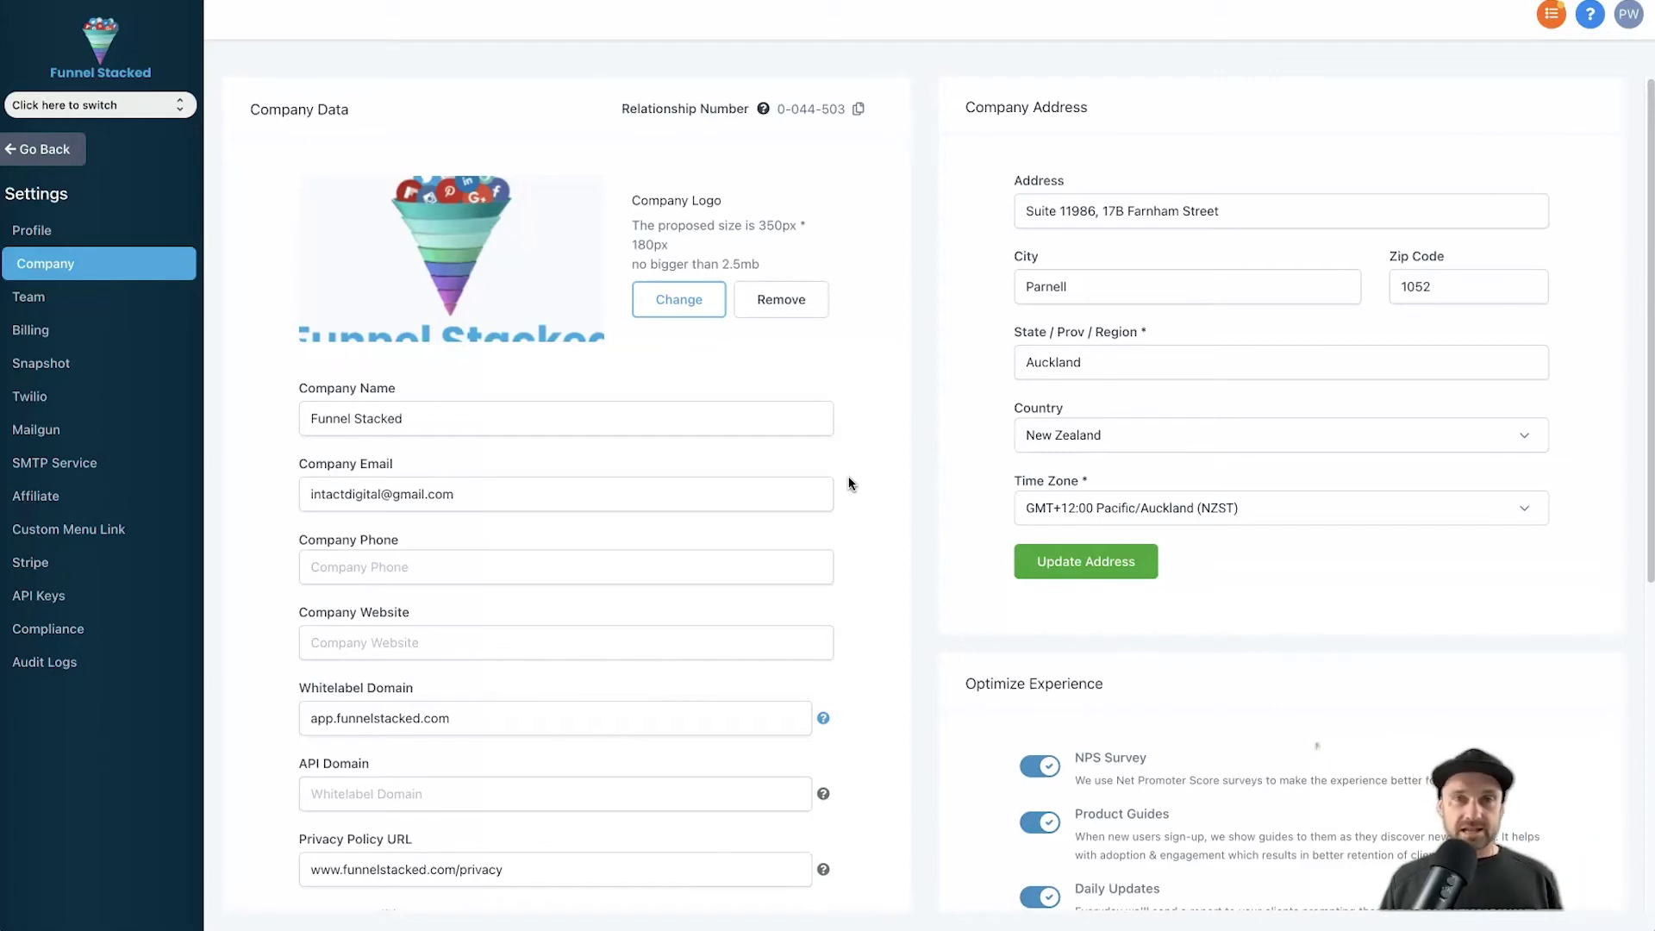
left_click(817, 19)
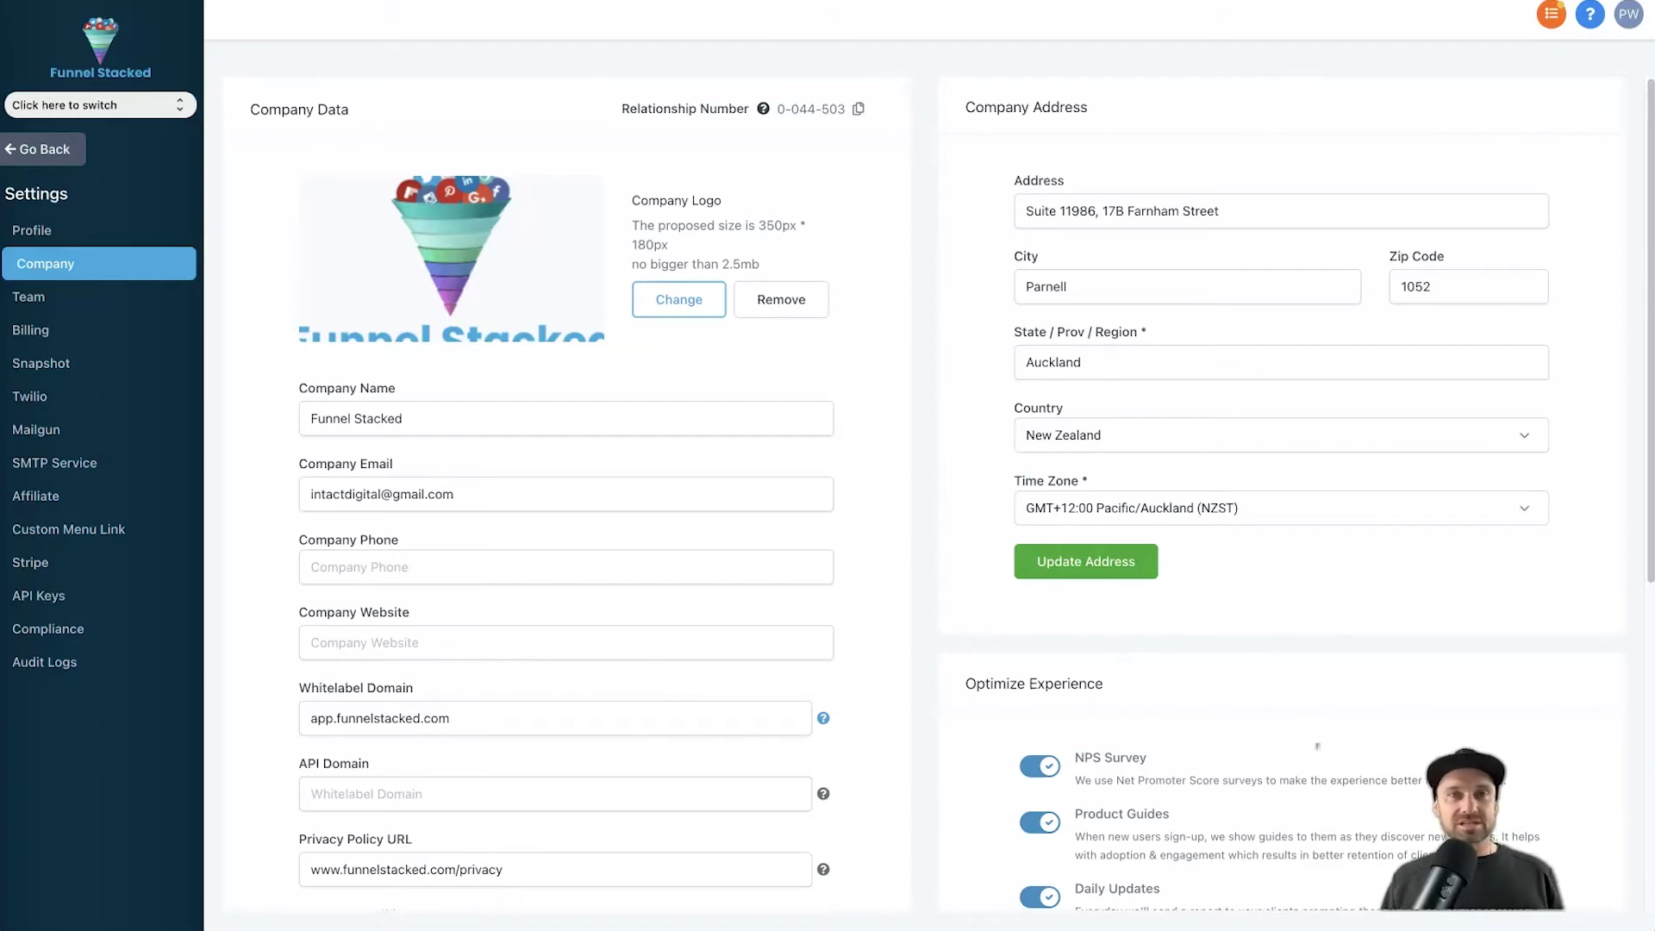
left_click(840, 4)
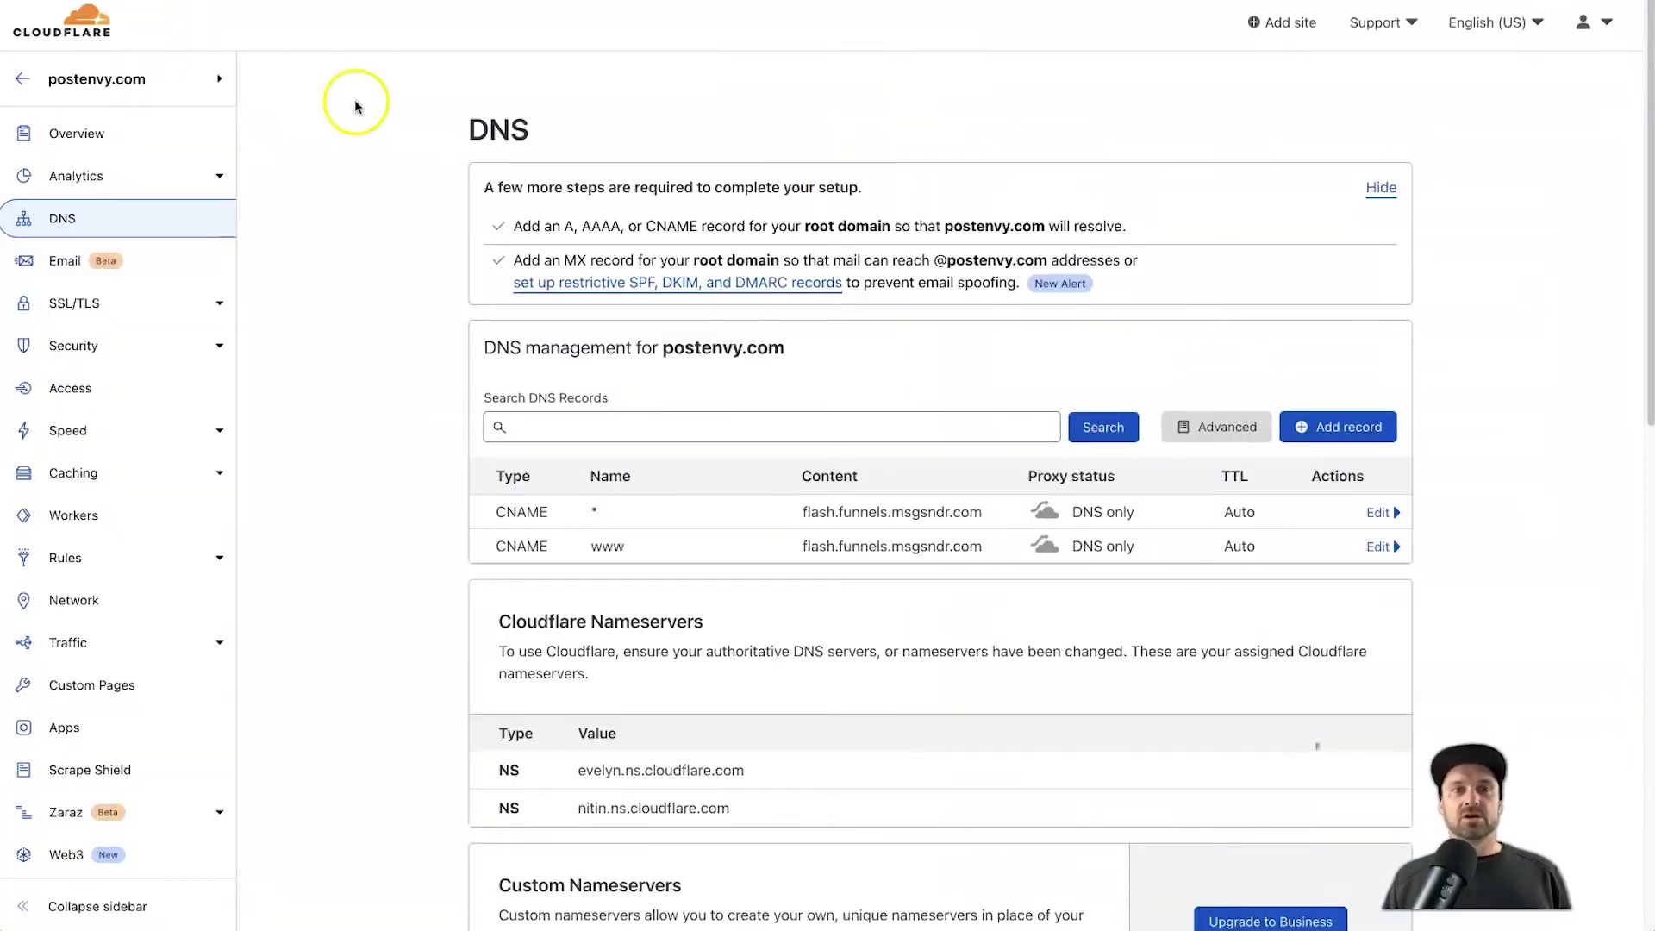
left_click(24, 78)
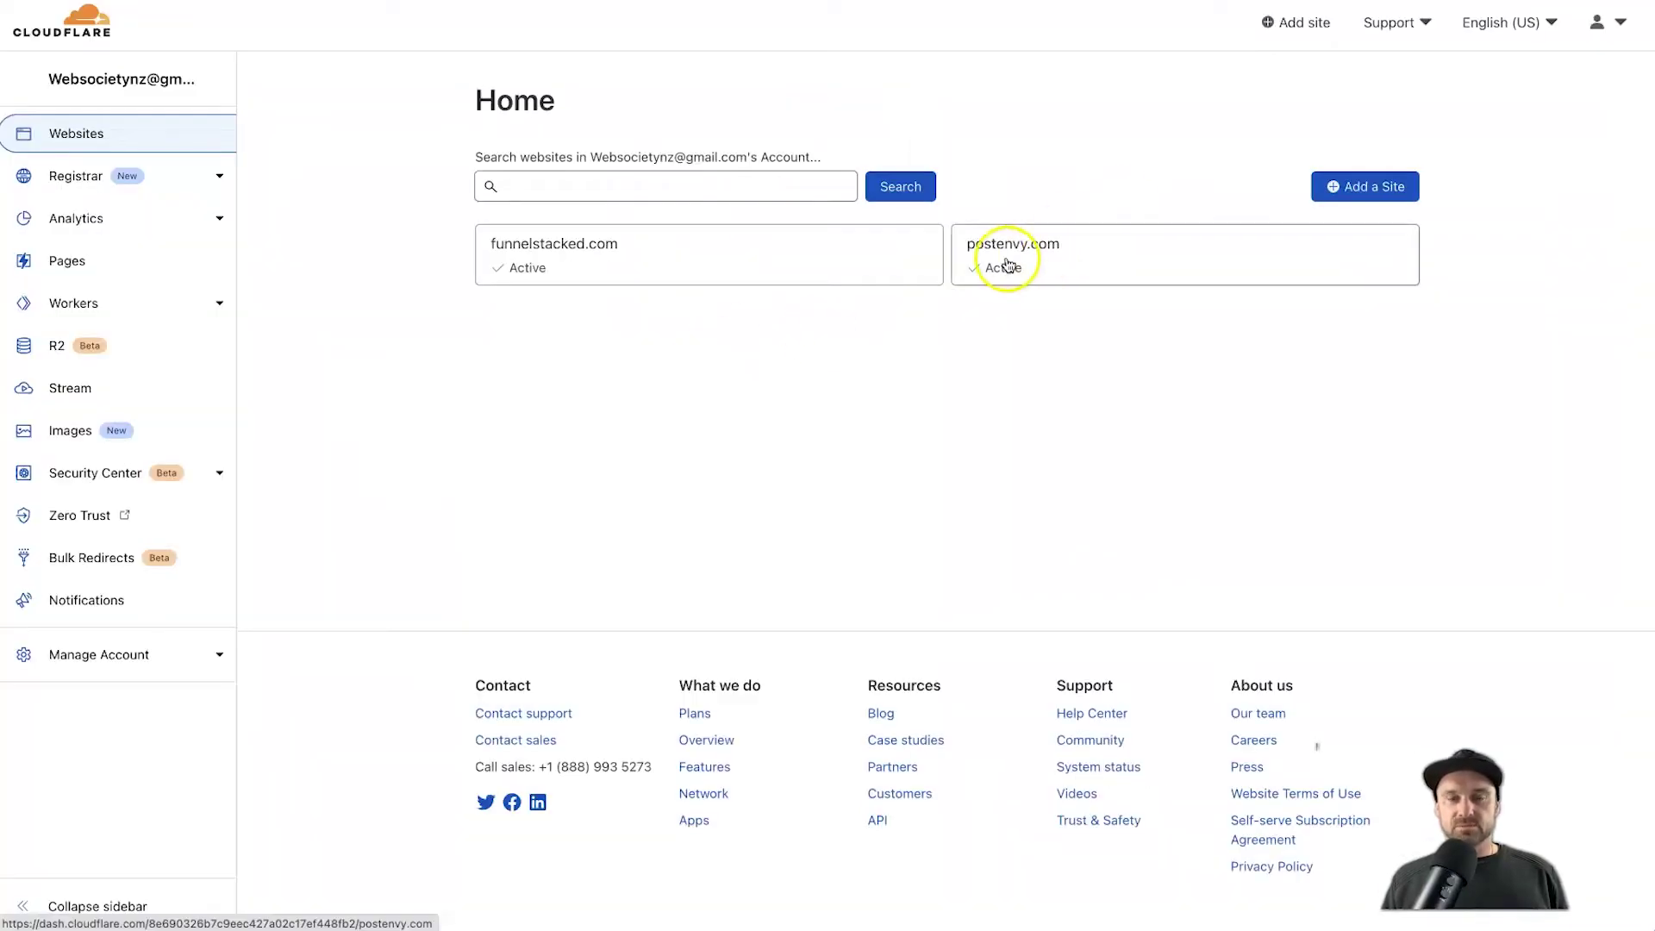
Open the postenvy.com site and view its DNS records
left_click(1007, 264)
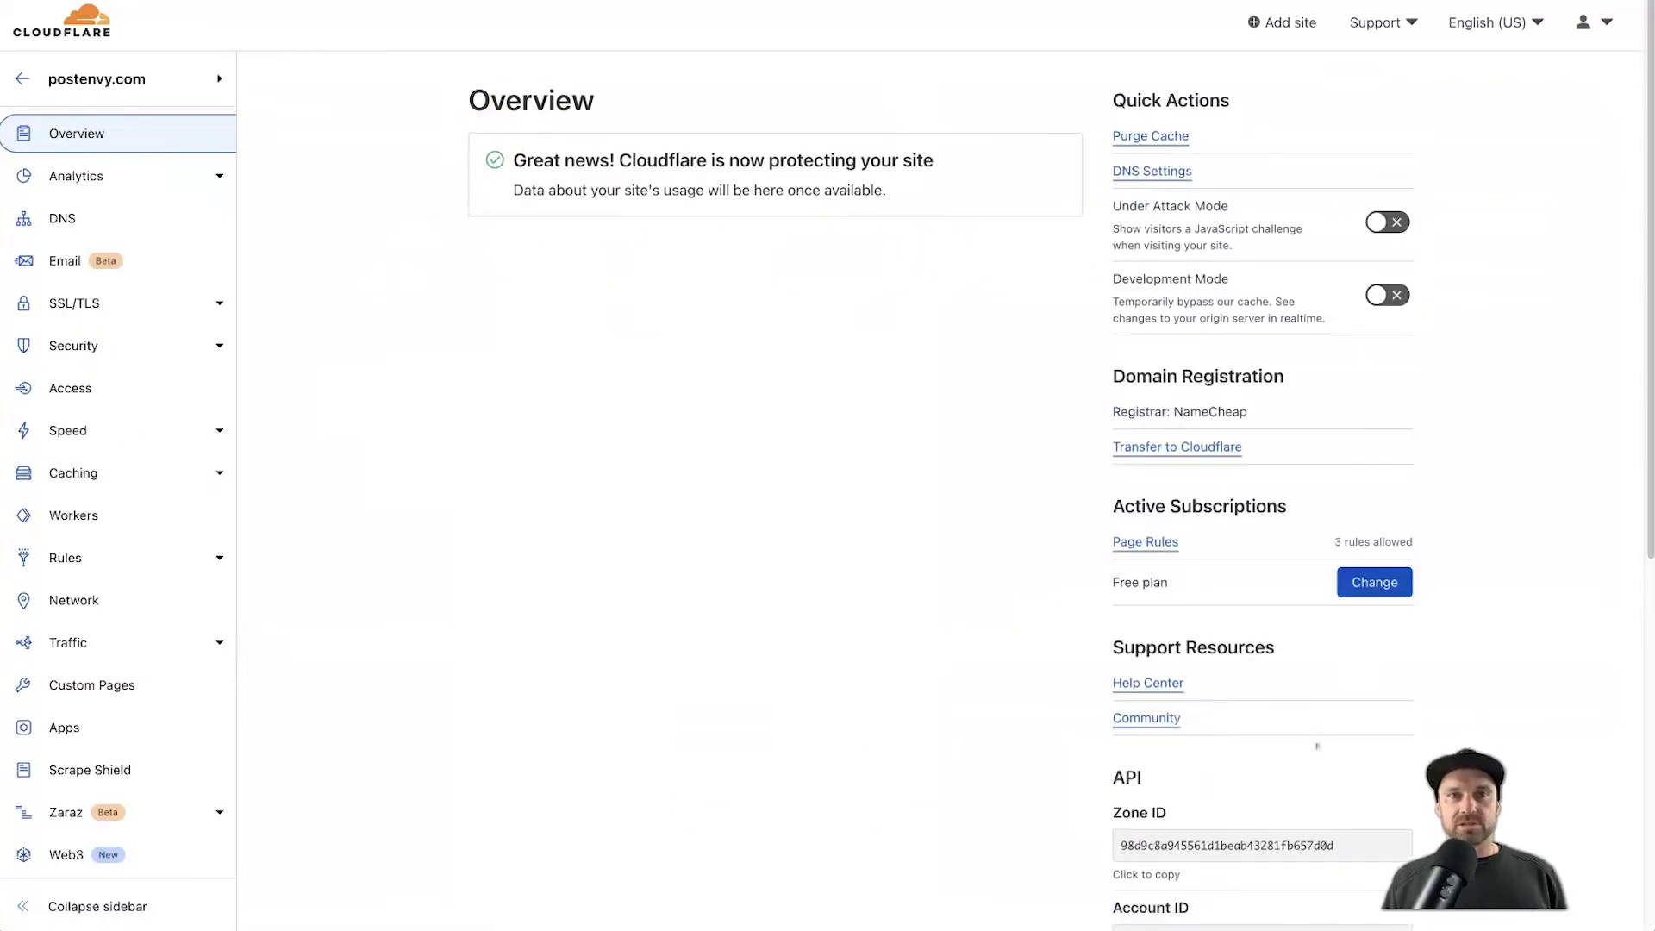
left_click(71, 220)
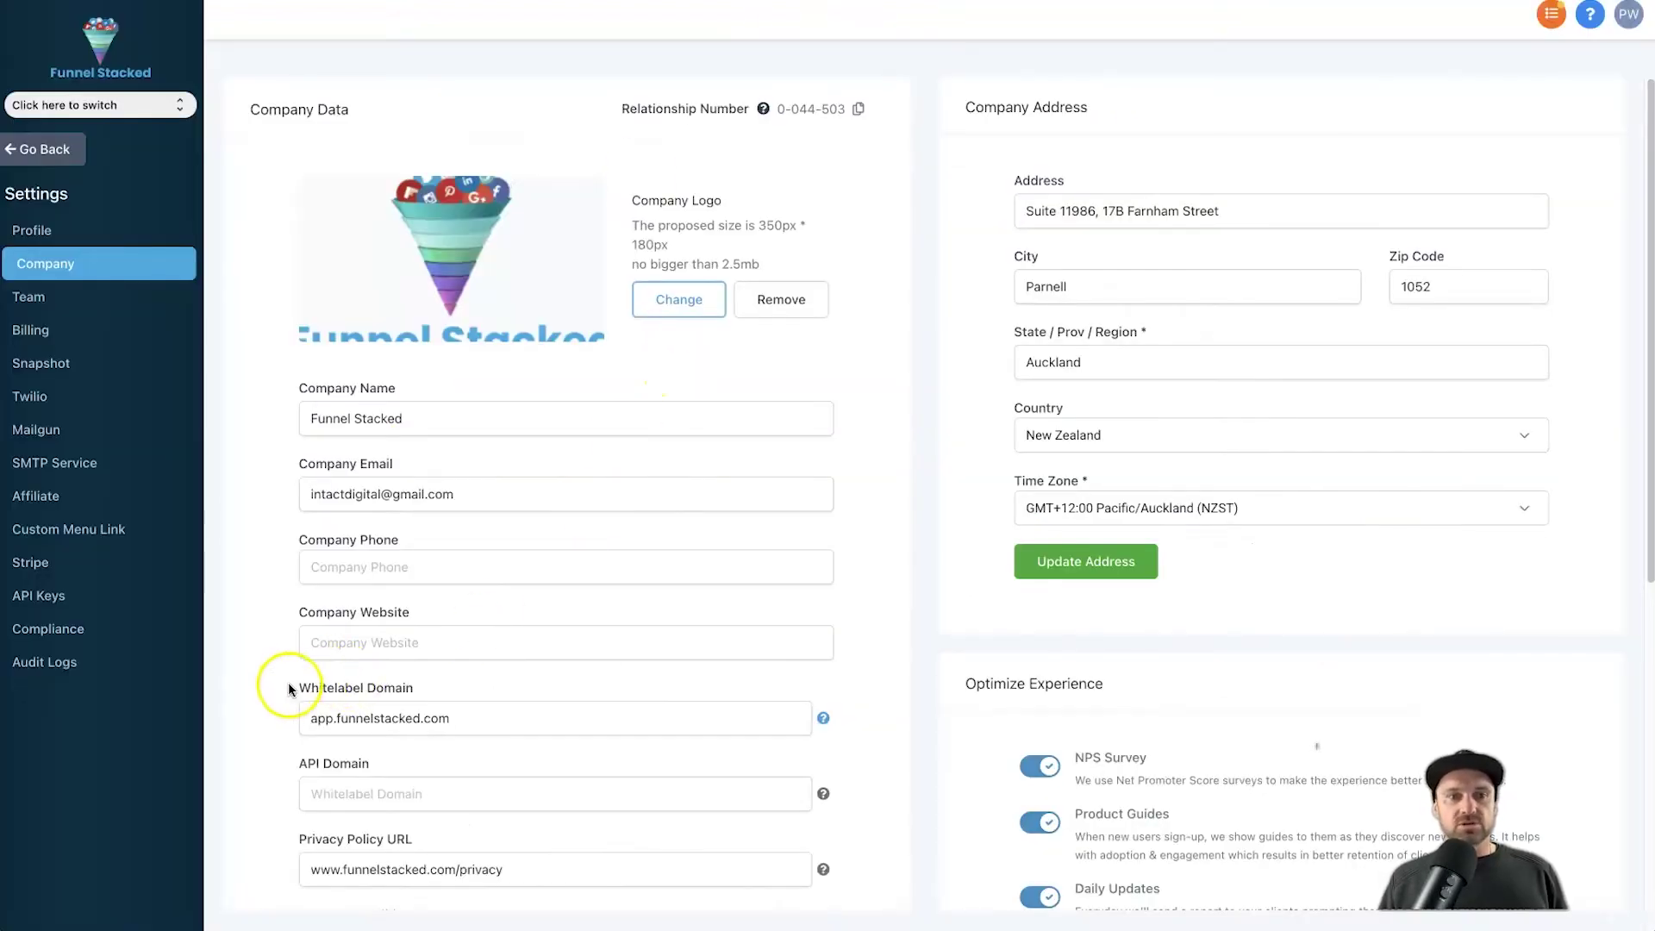
Highlight and focus the current Whitelabel Domain, app.funnelstacked.com, in company settings
left_click_drag(299, 687, 453, 691)
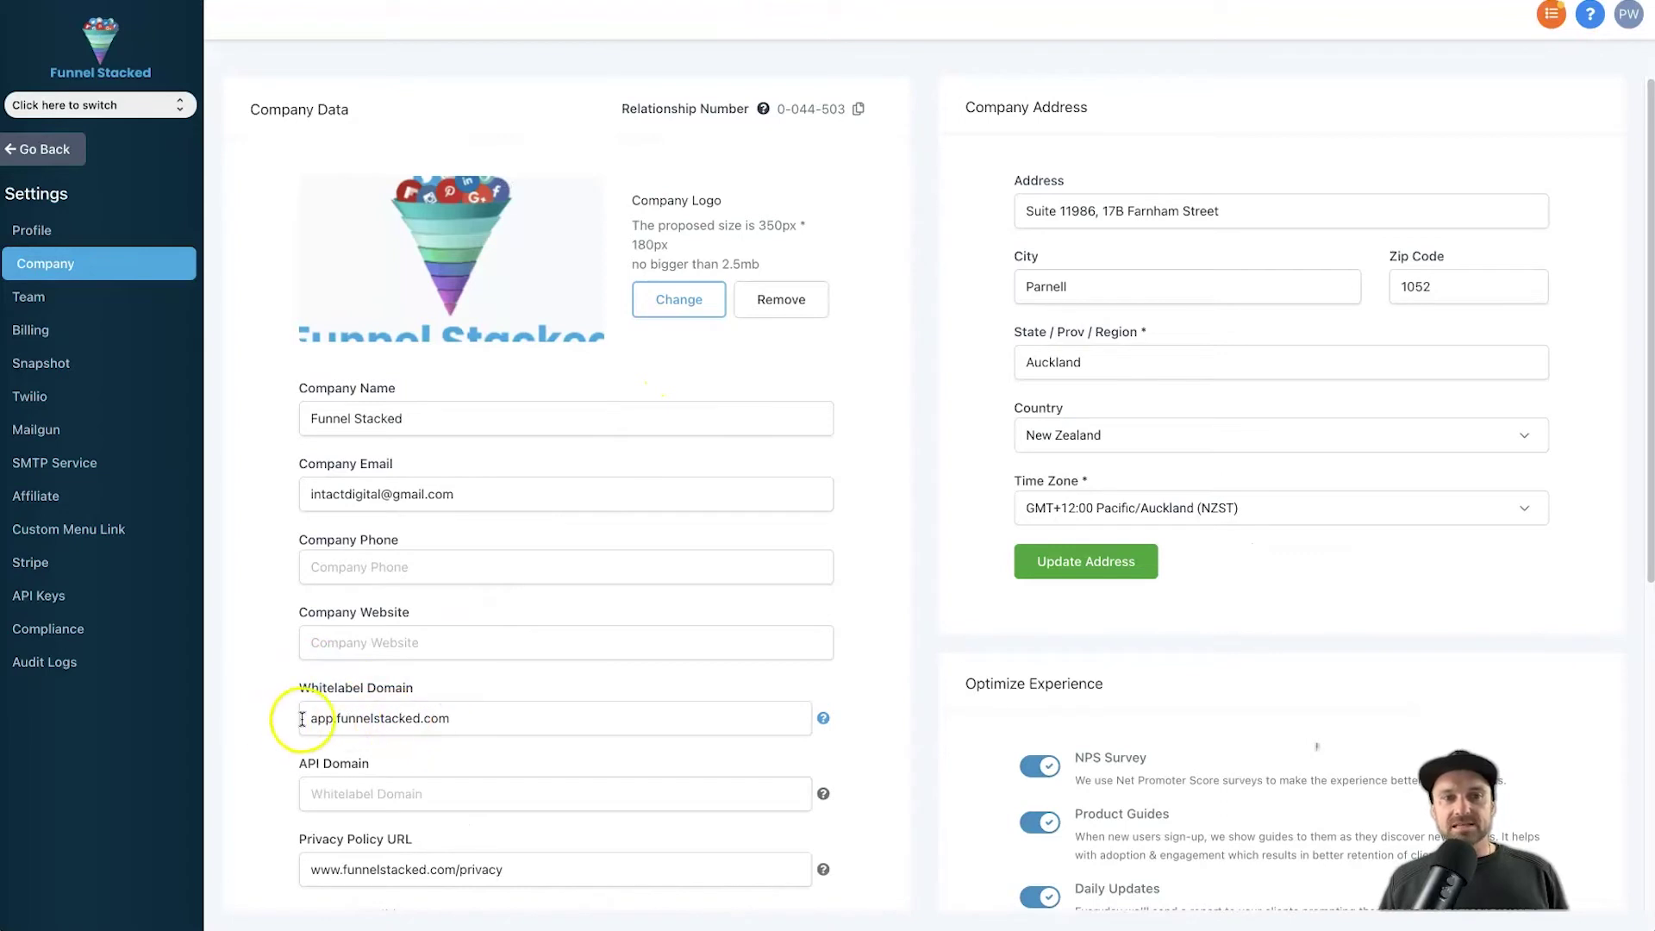
left_click_drag(284, 717, 474, 710)
left_click(481, 710)
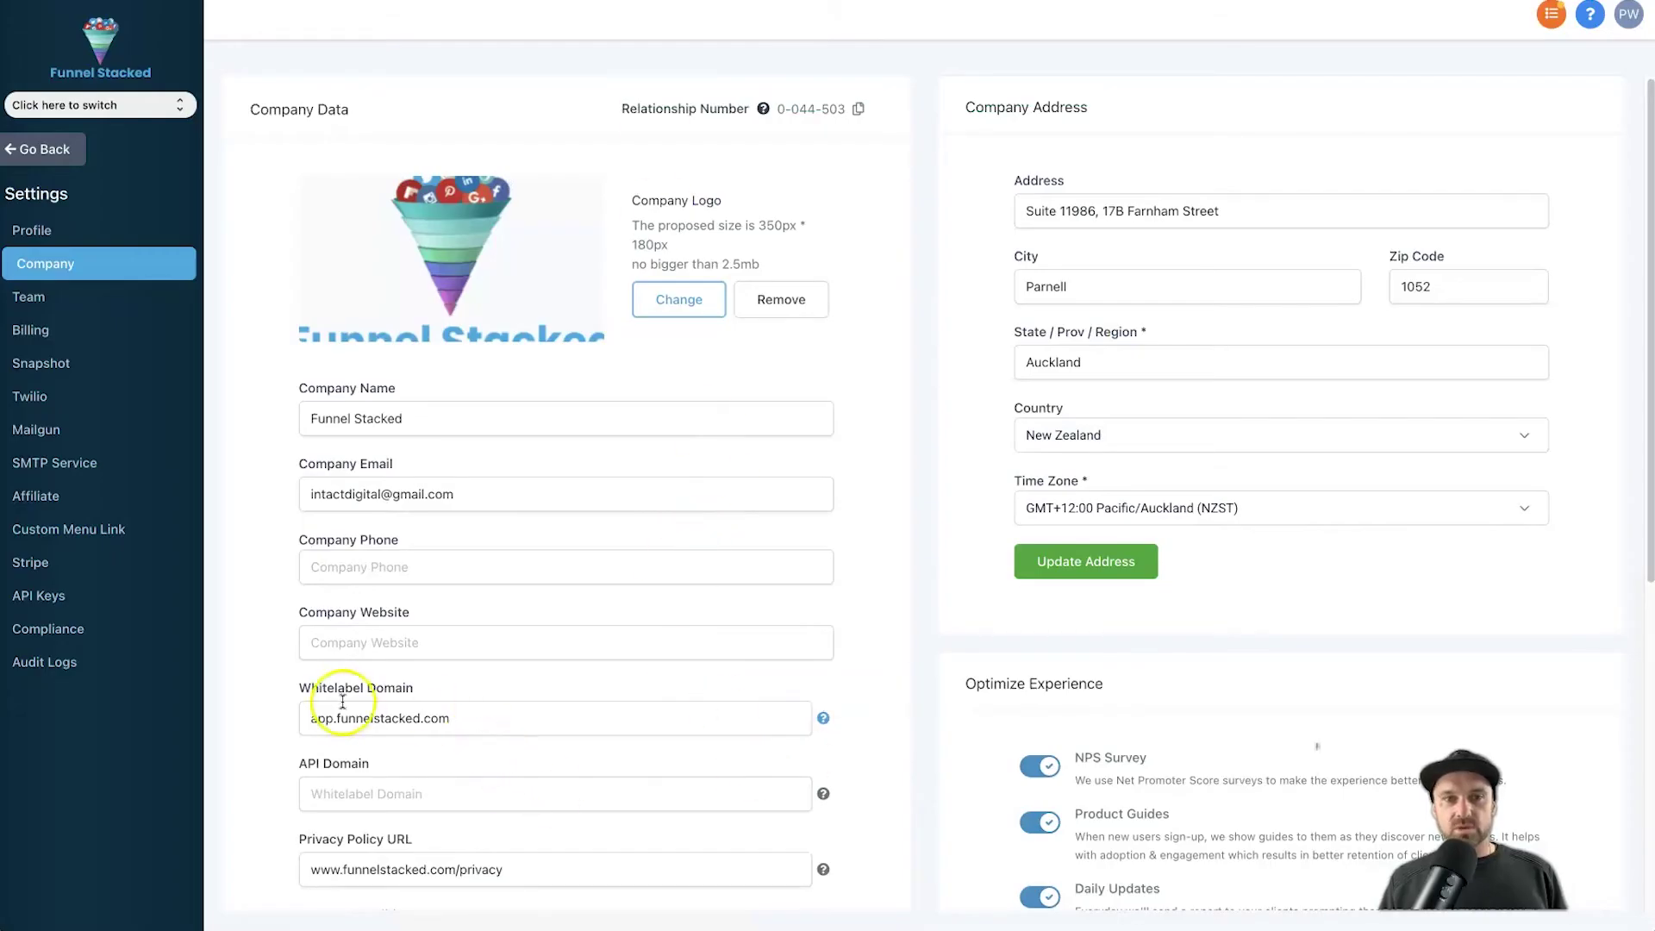
left_click(681, 718)
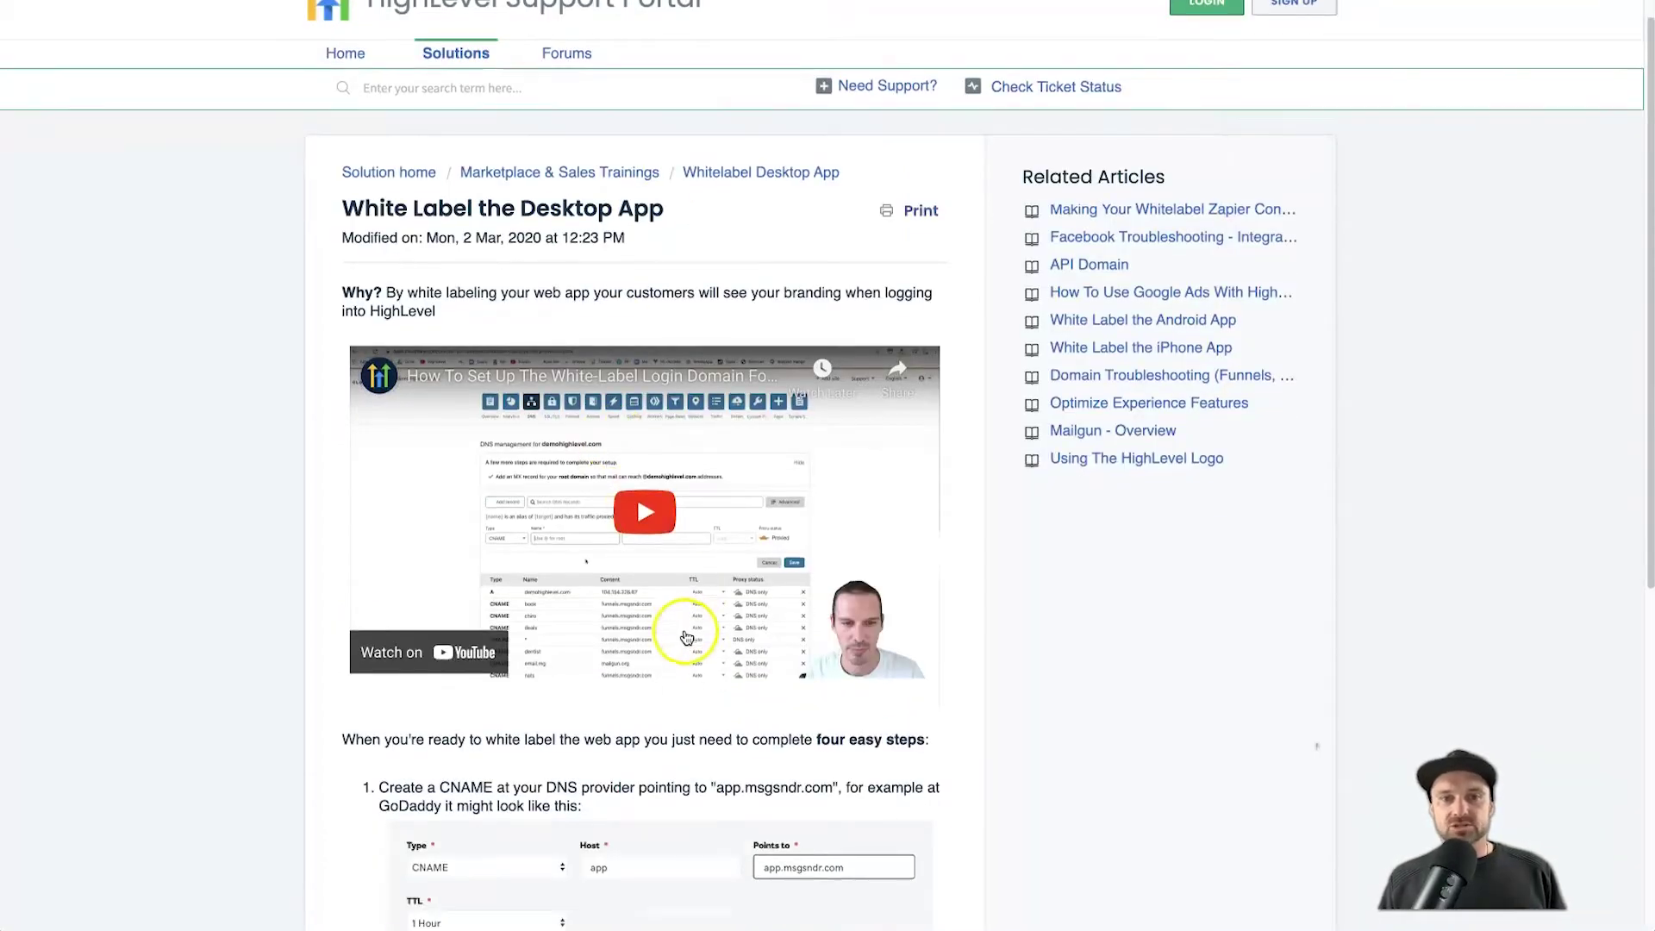
scroll(685, 636, "down", 1)
Copy the CNAME target app.msgsndr.com from the 'White Label the Desktop App' article
scroll(683, 635, "down", 1)
scroll(677, 562, "down", 2)
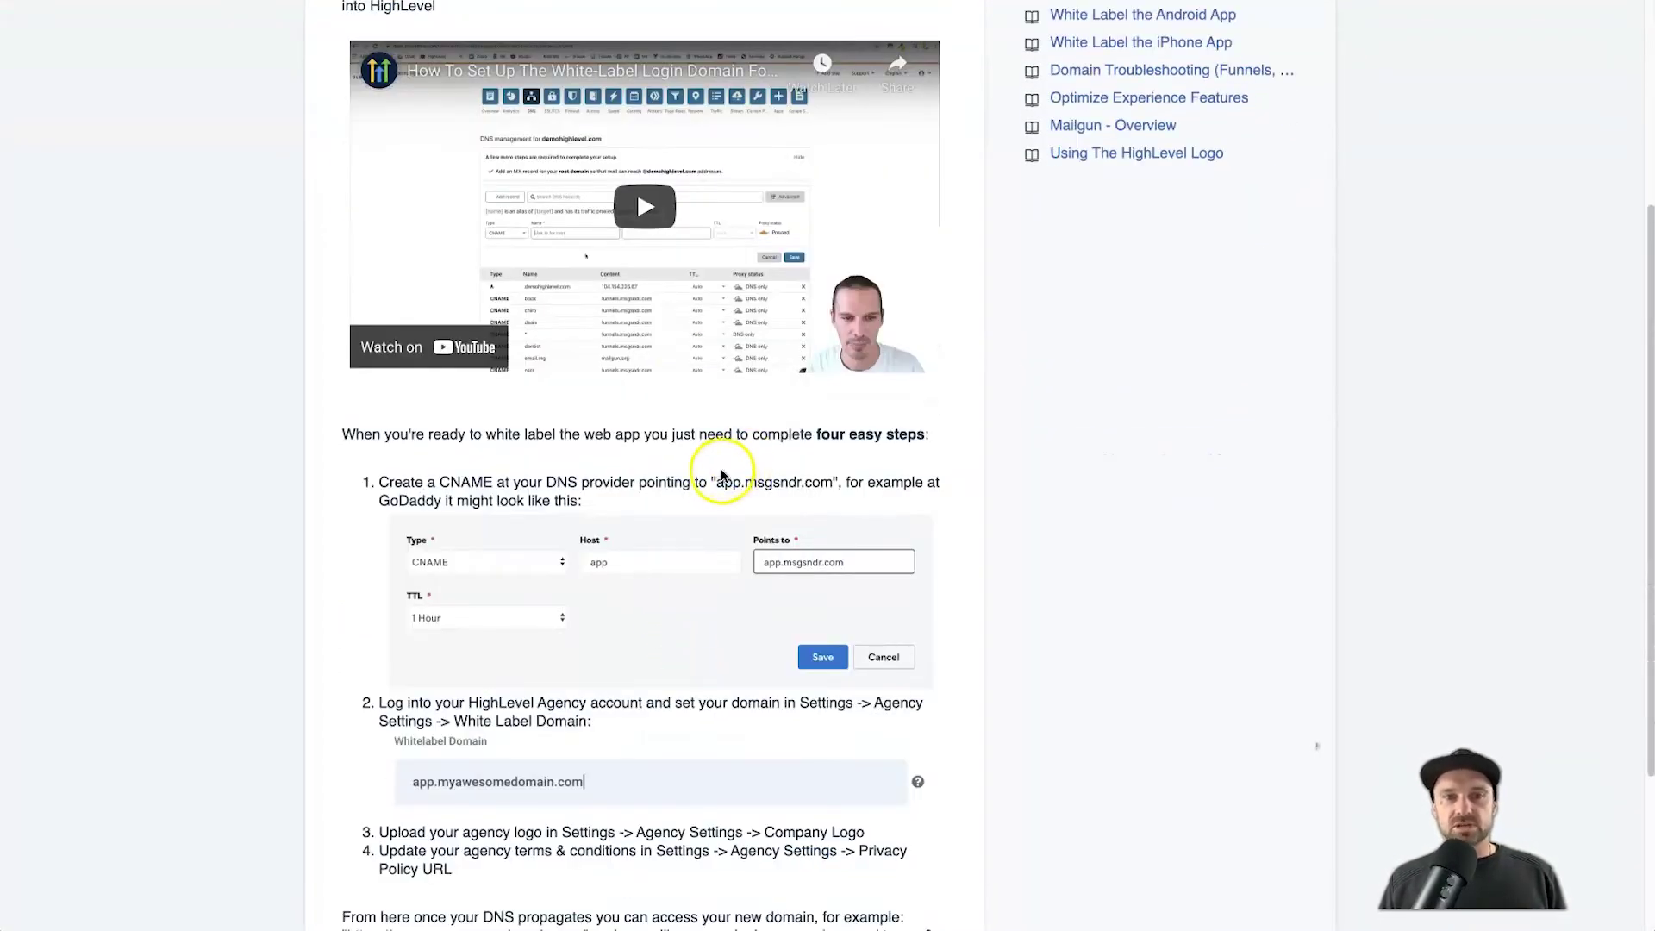
left_click_drag(717, 482, 833, 478)
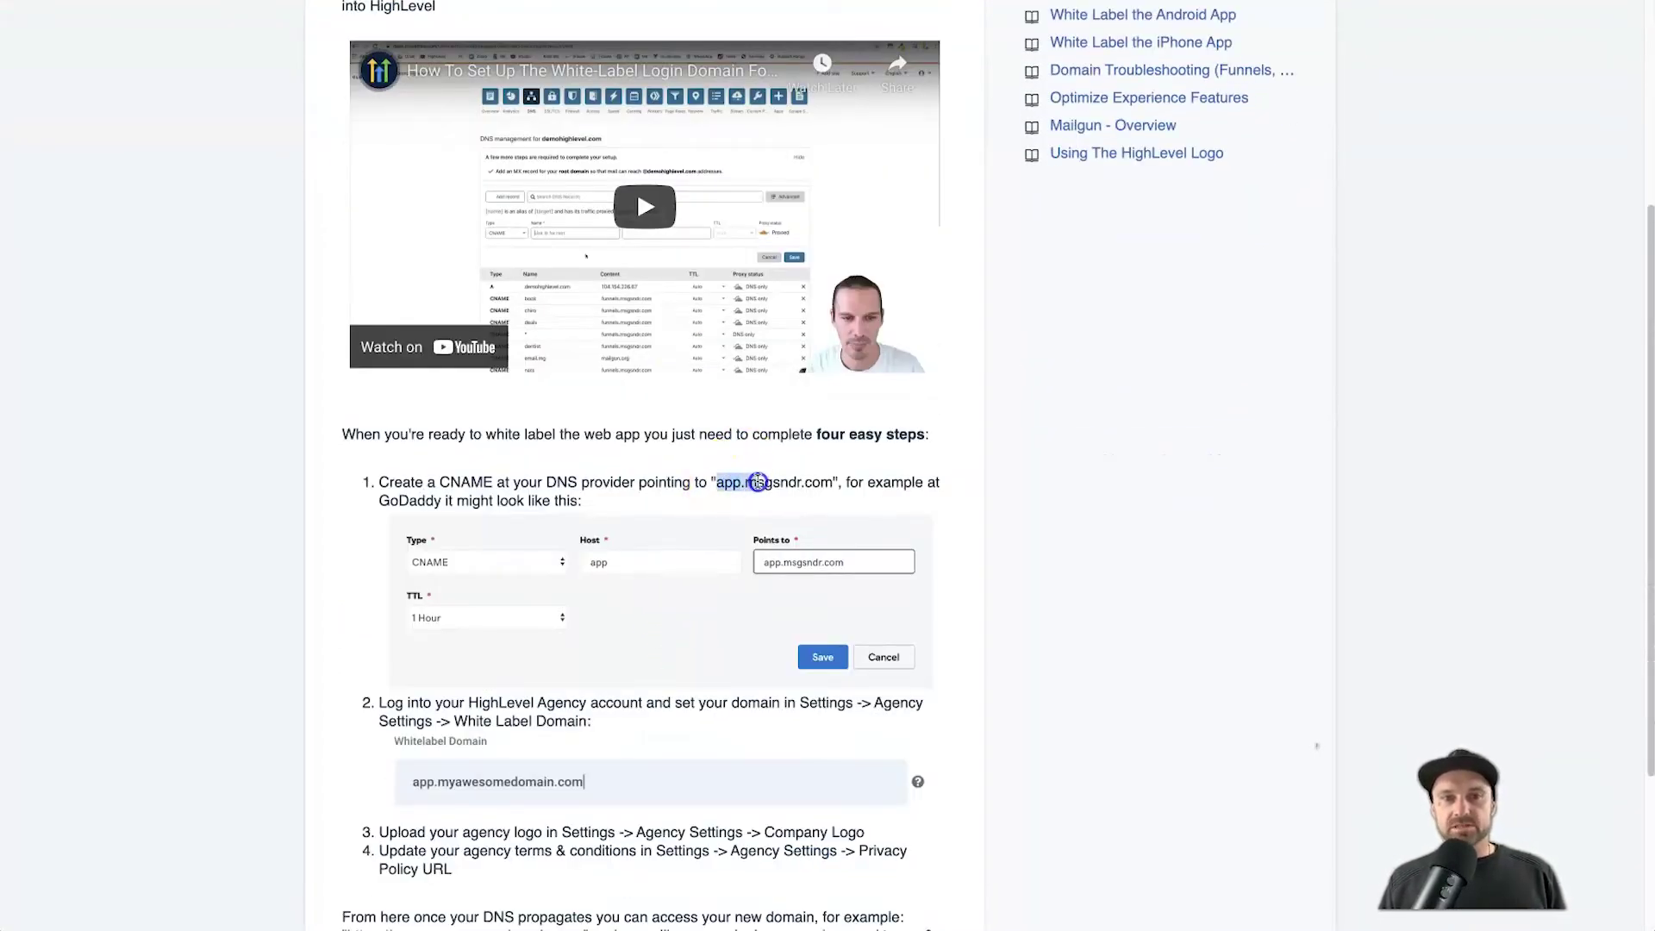
right_click(829, 479)
left_click(827, 523)
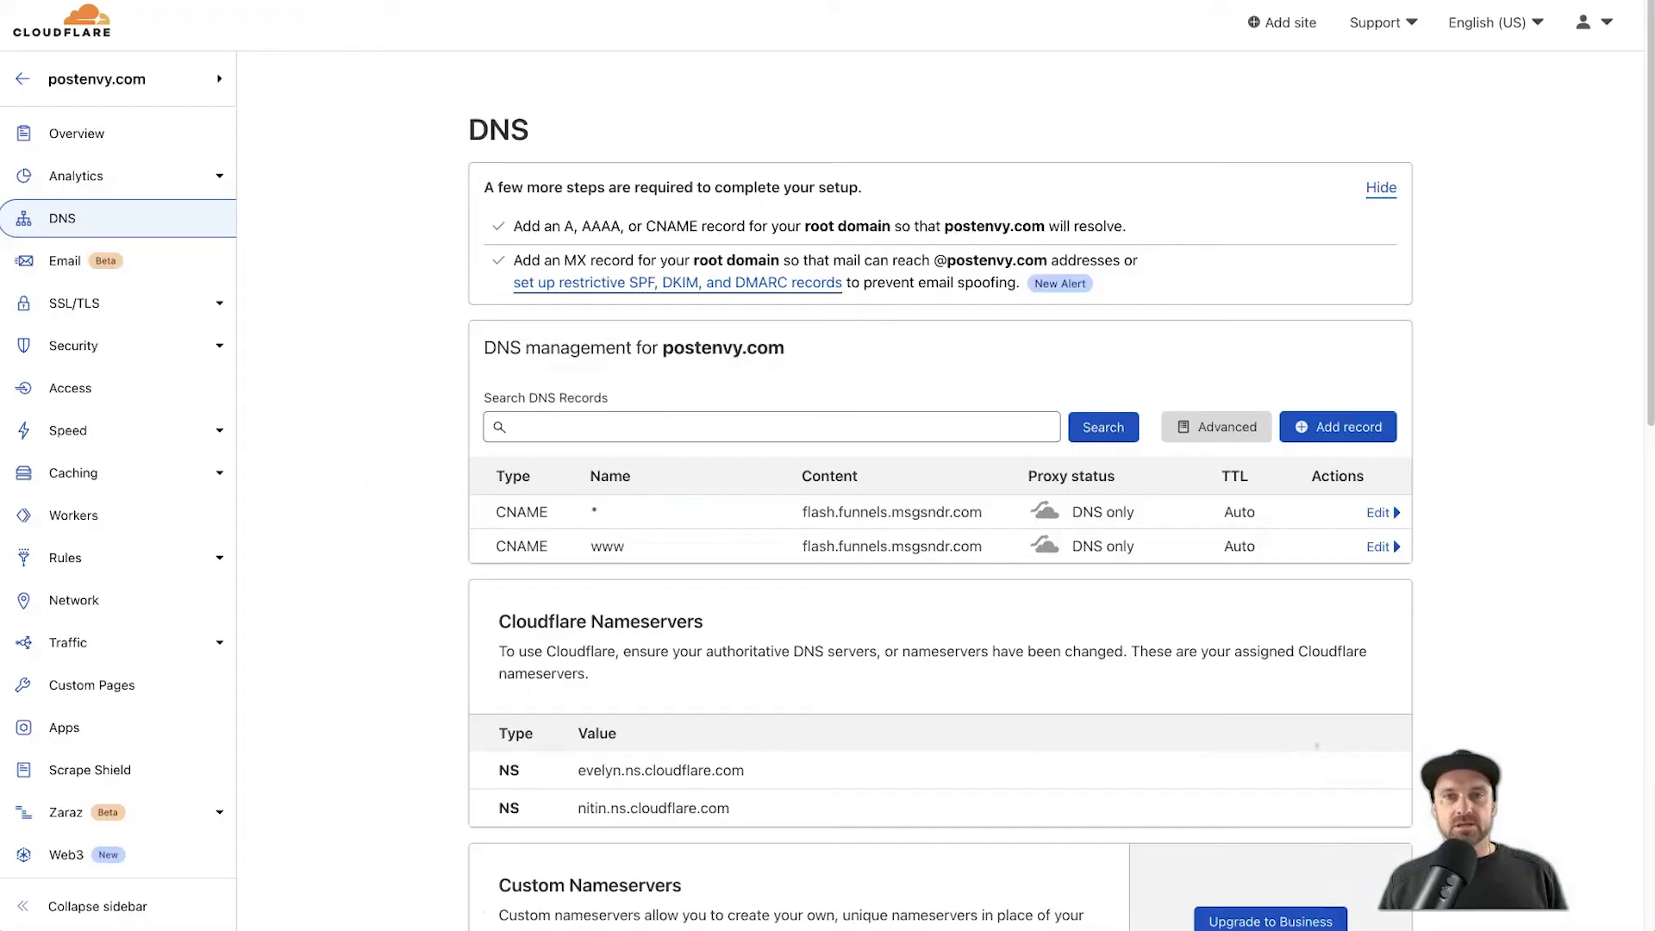
Add a postenvy.com CNAME named 'app' targeting app.msgsndr.com, DNS only, and save
left_click(1325, 427)
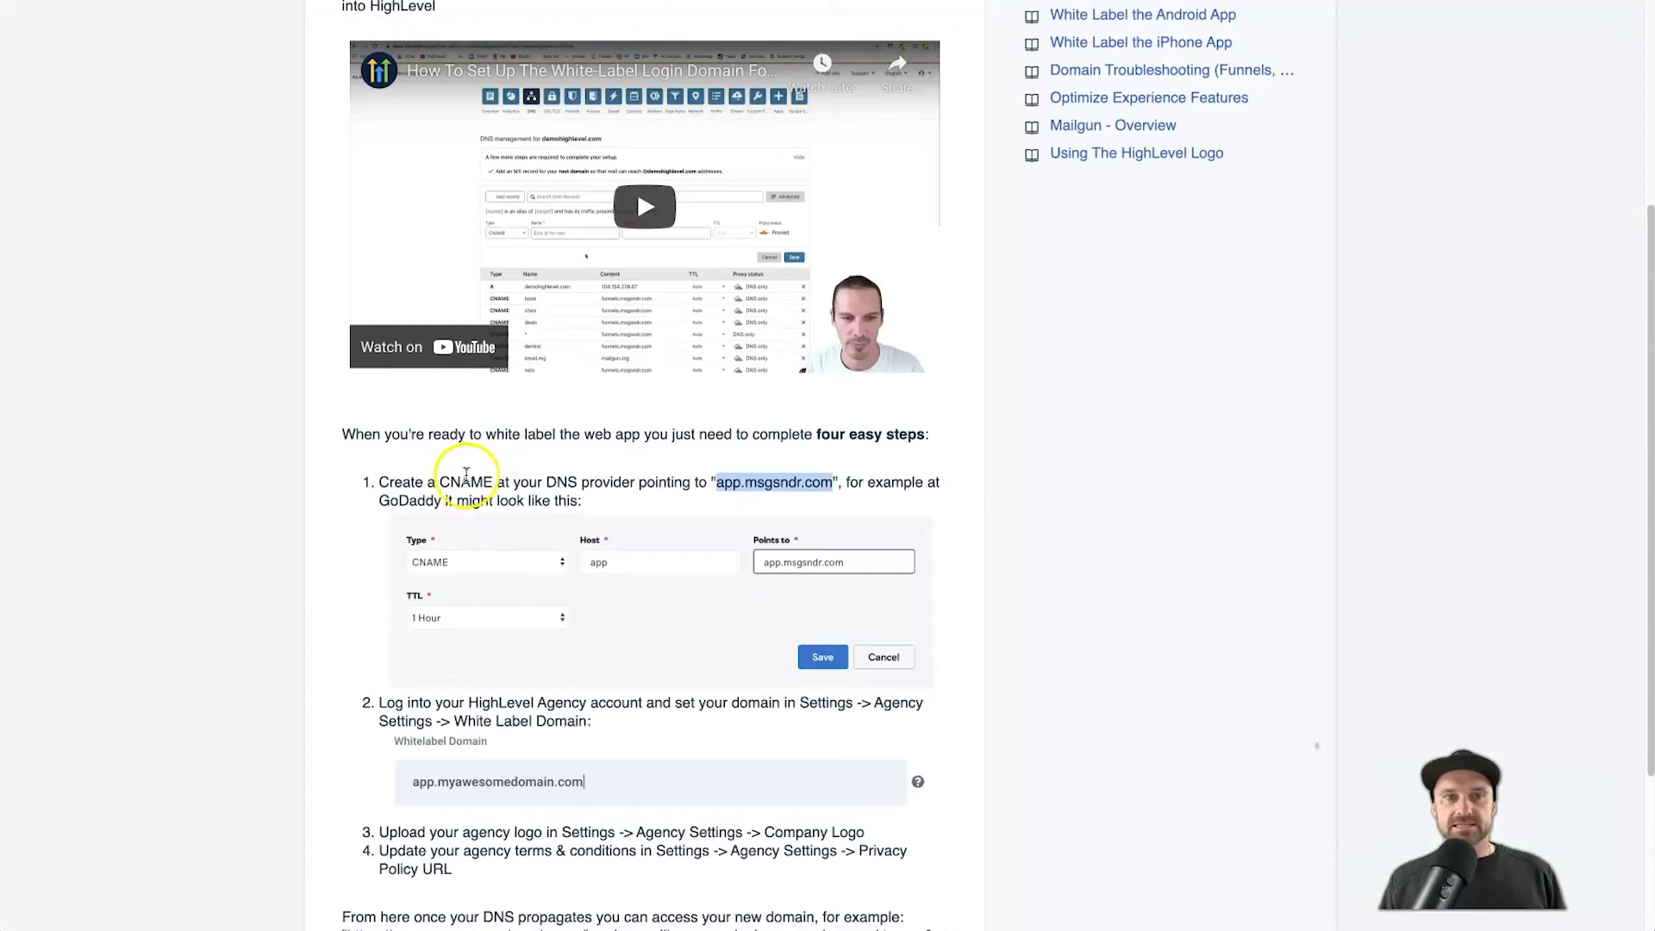
left_click_drag(495, 483, 451, 483)
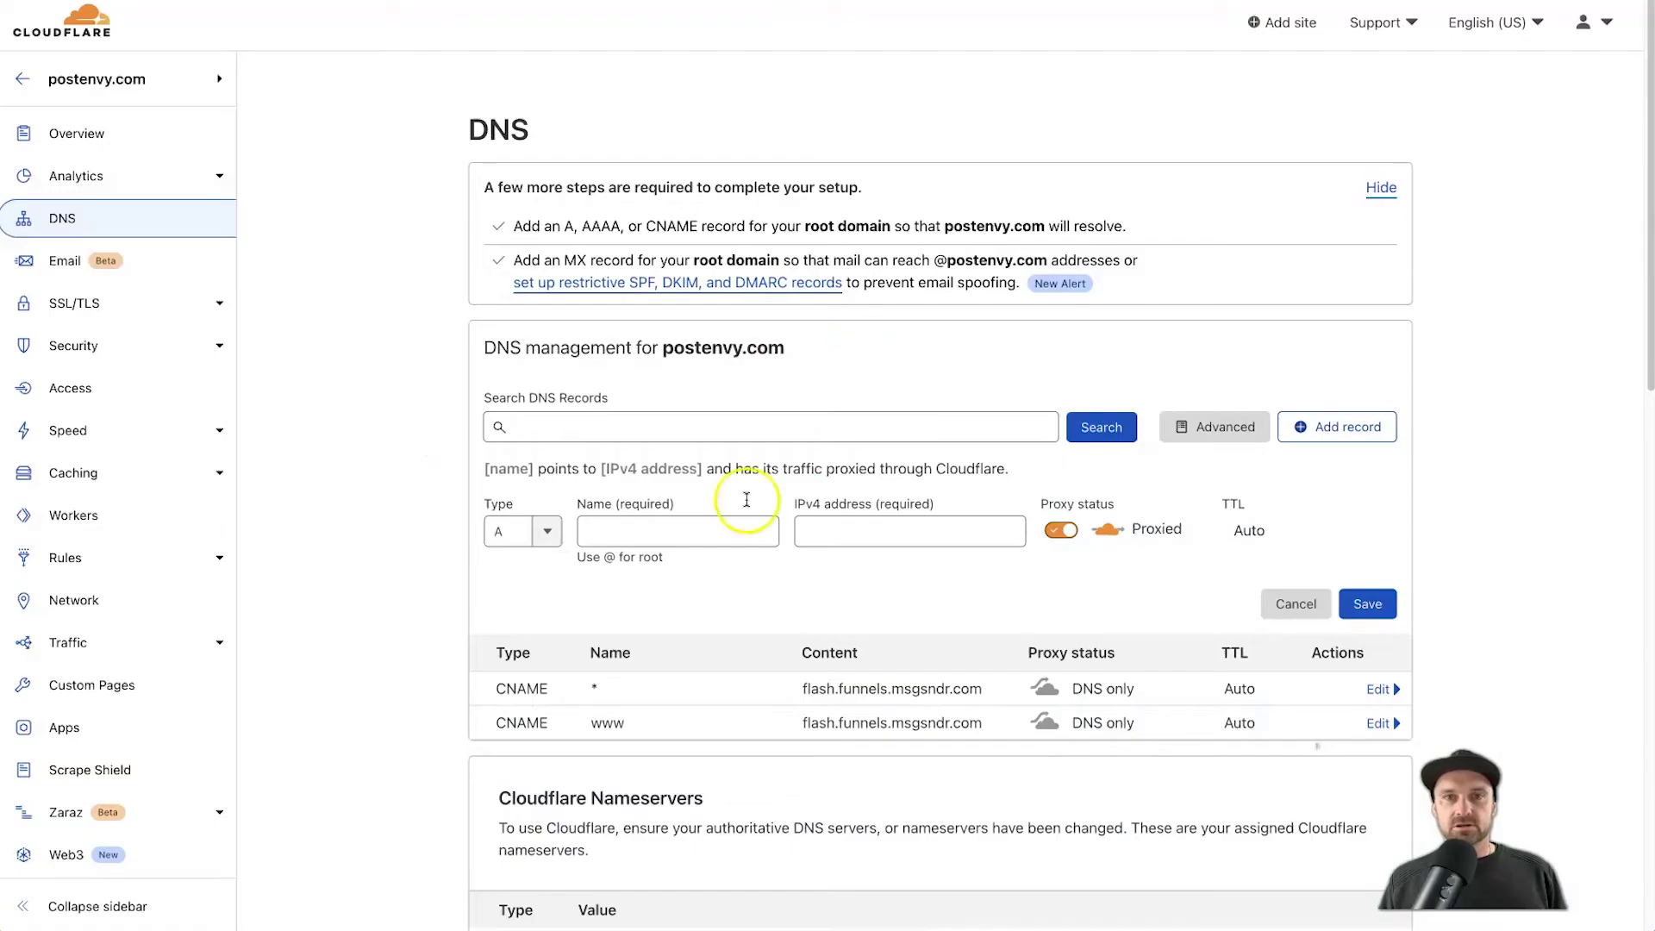
left_click(547, 530)
left_click(518, 708)
left_click(578, 532)
type("ap")
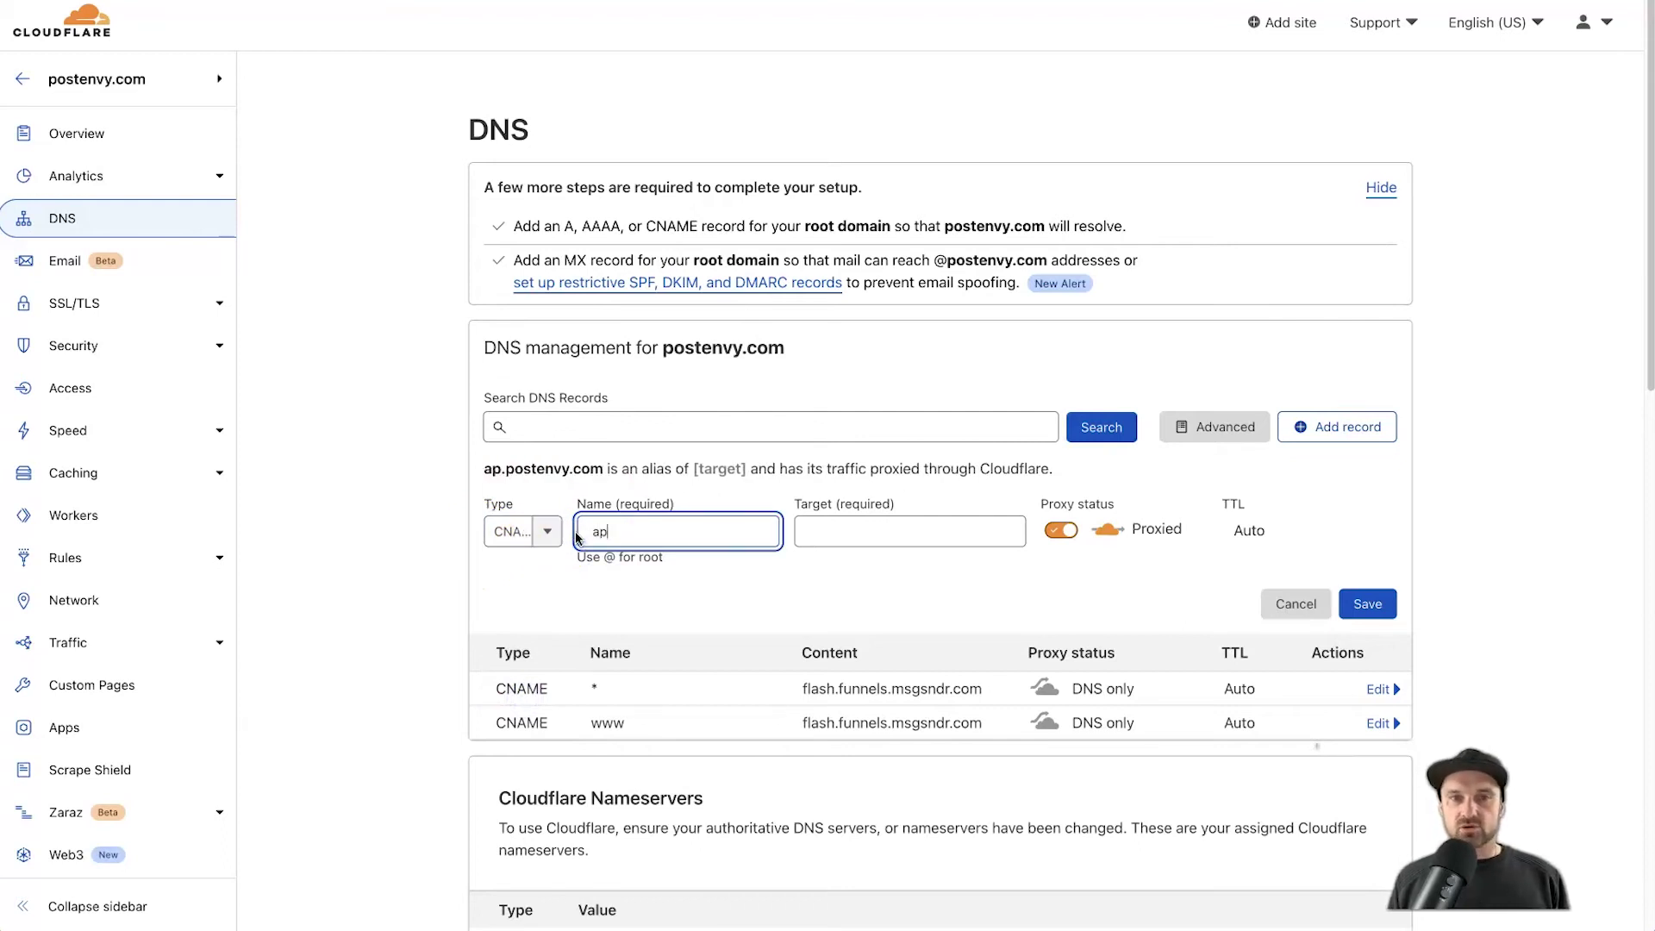
type("p")
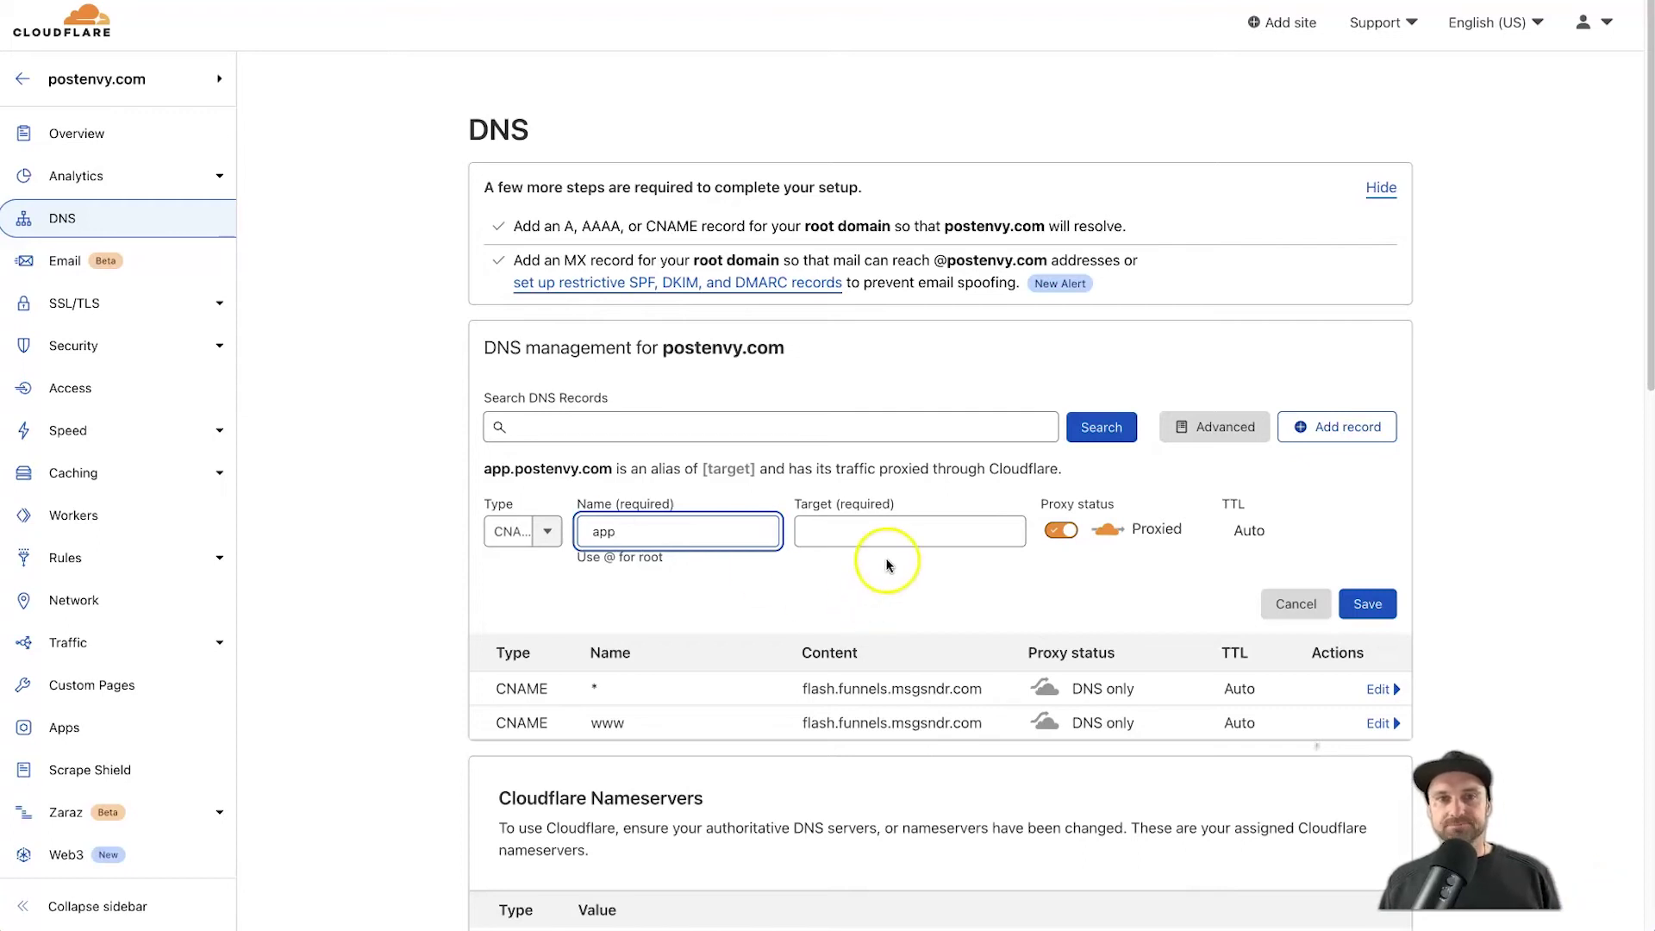
left_click(886, 528)
right_click(841, 532)
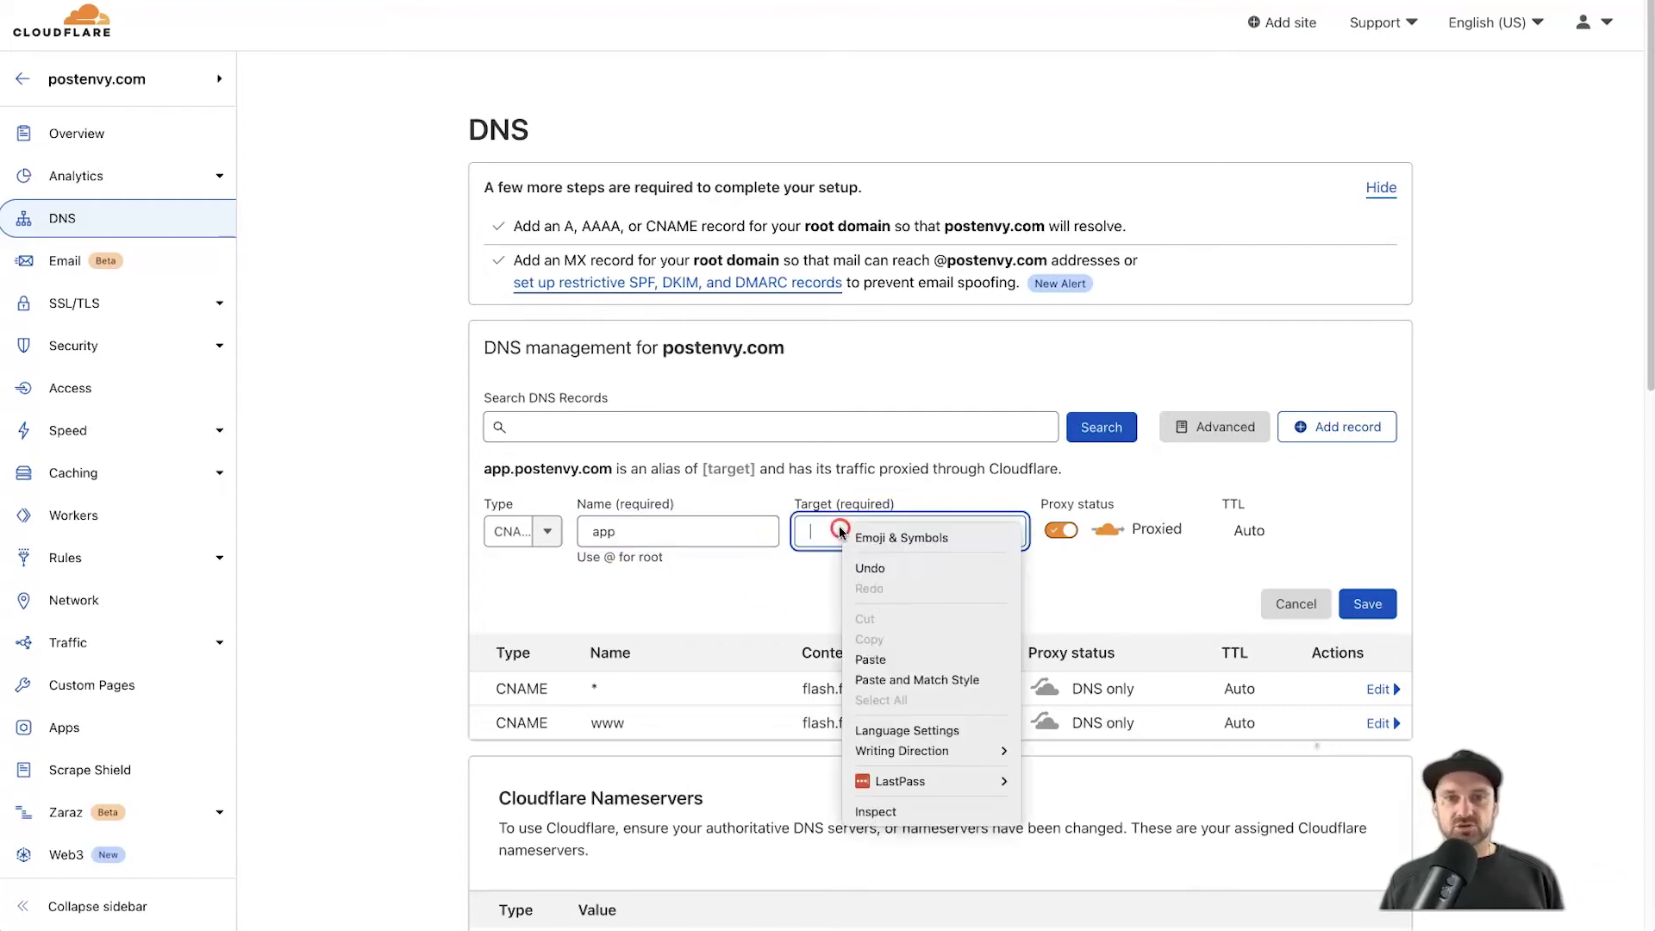
left_click(869, 659)
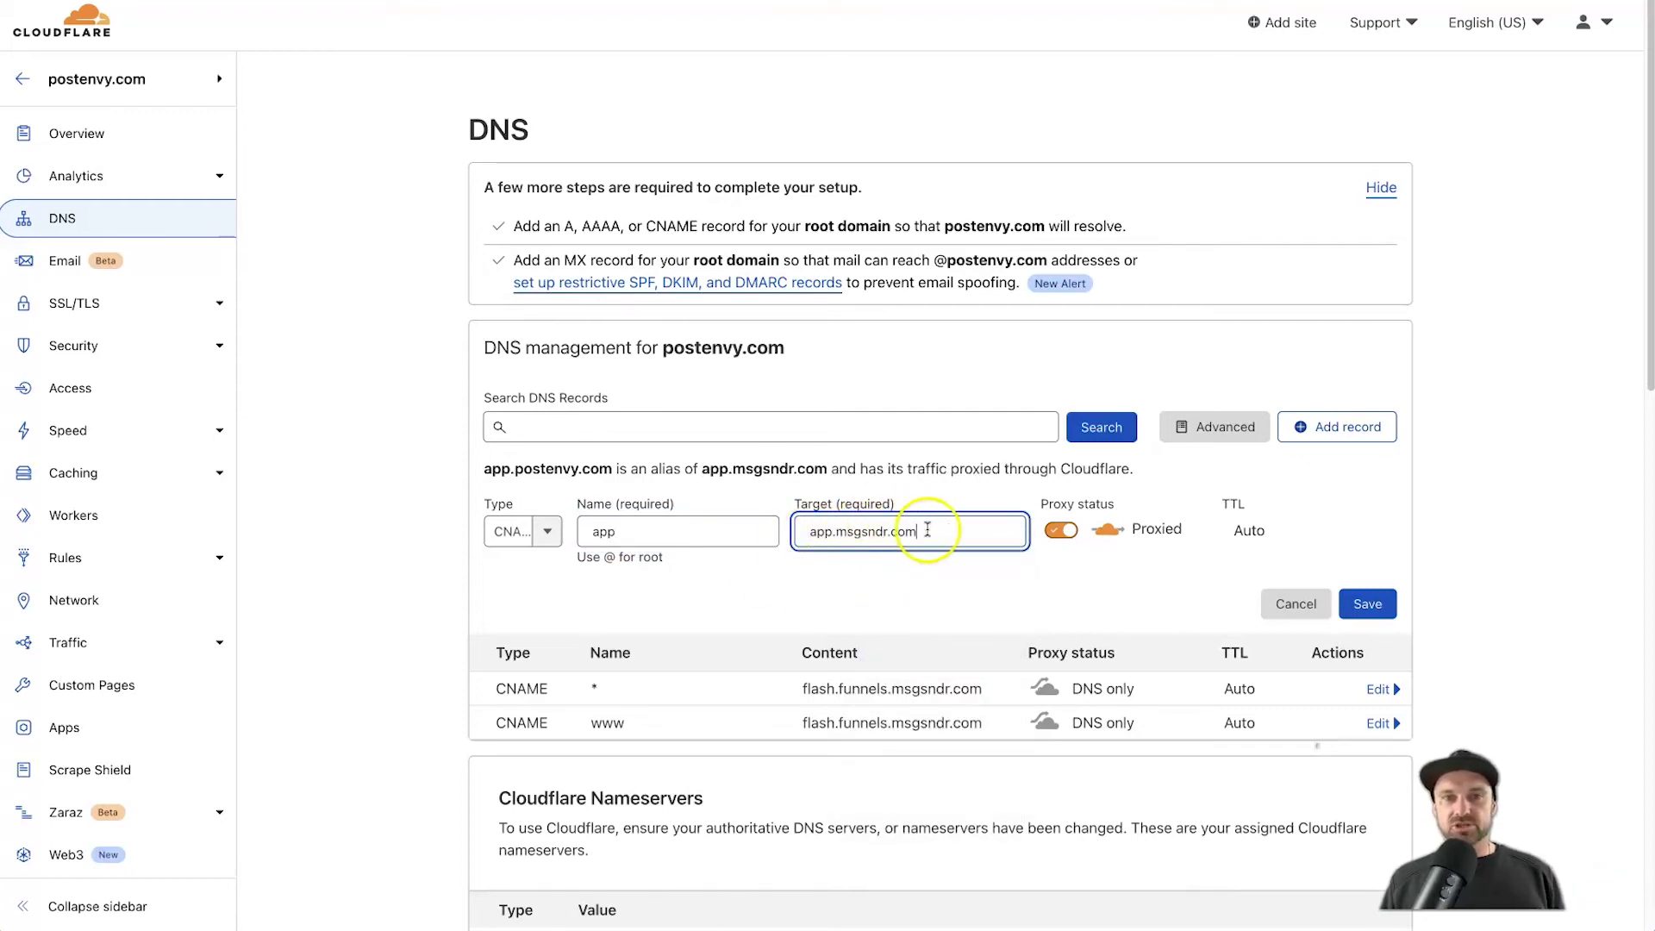
left_click(1066, 534)
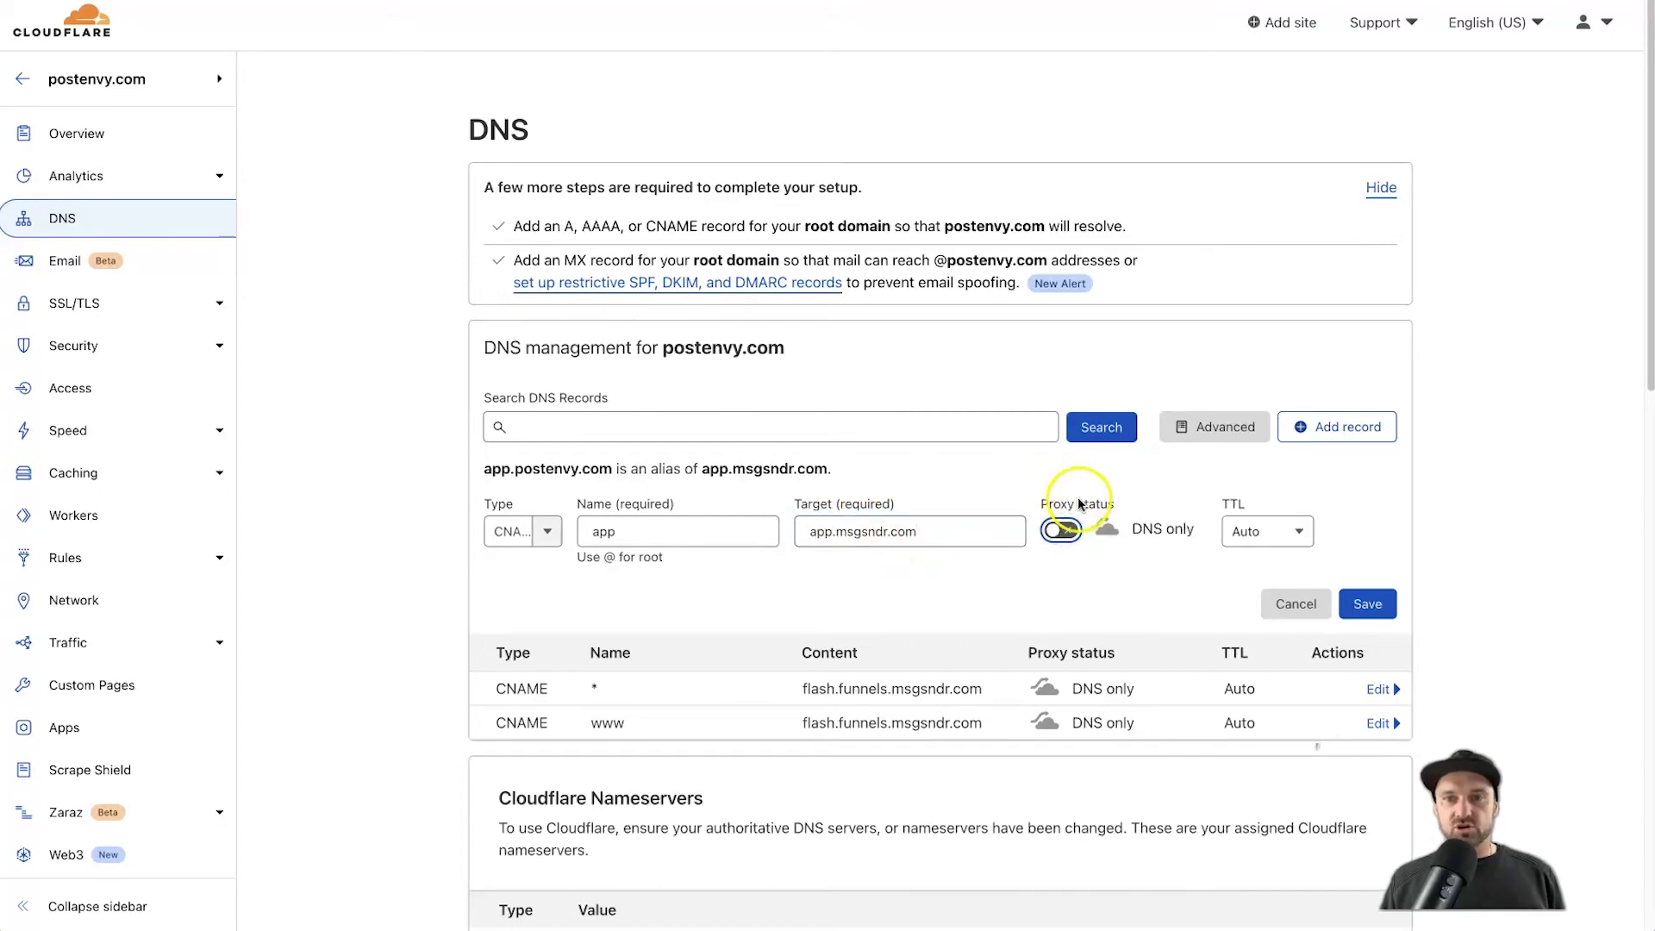
left_click(1370, 604)
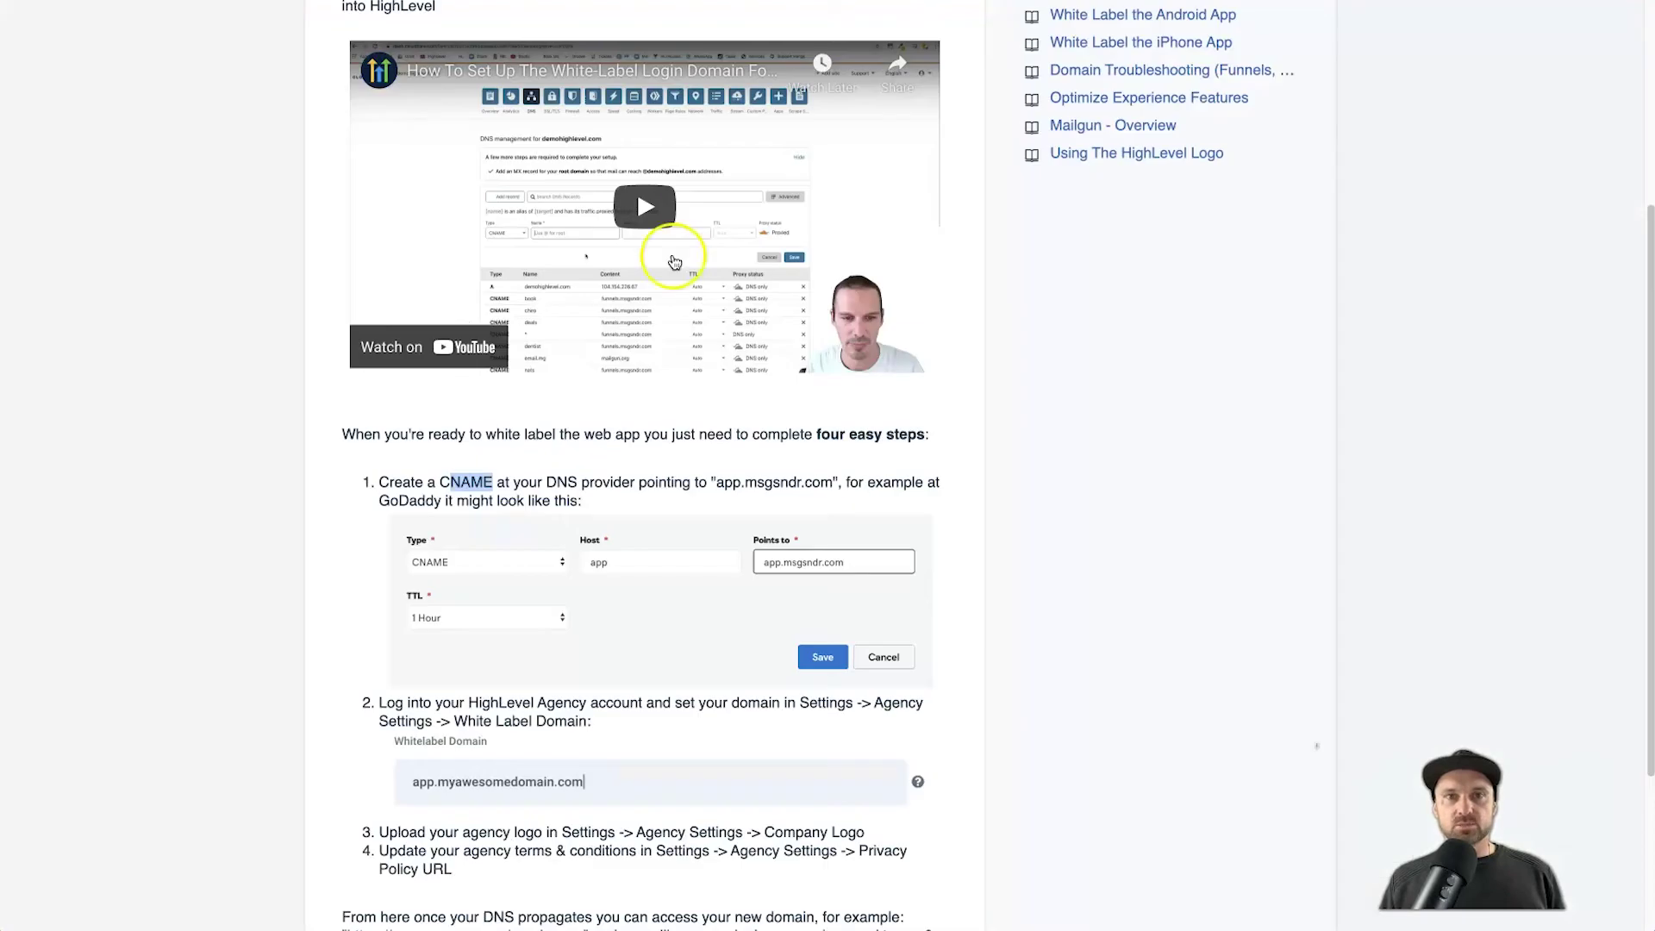
triple_click(405, 482)
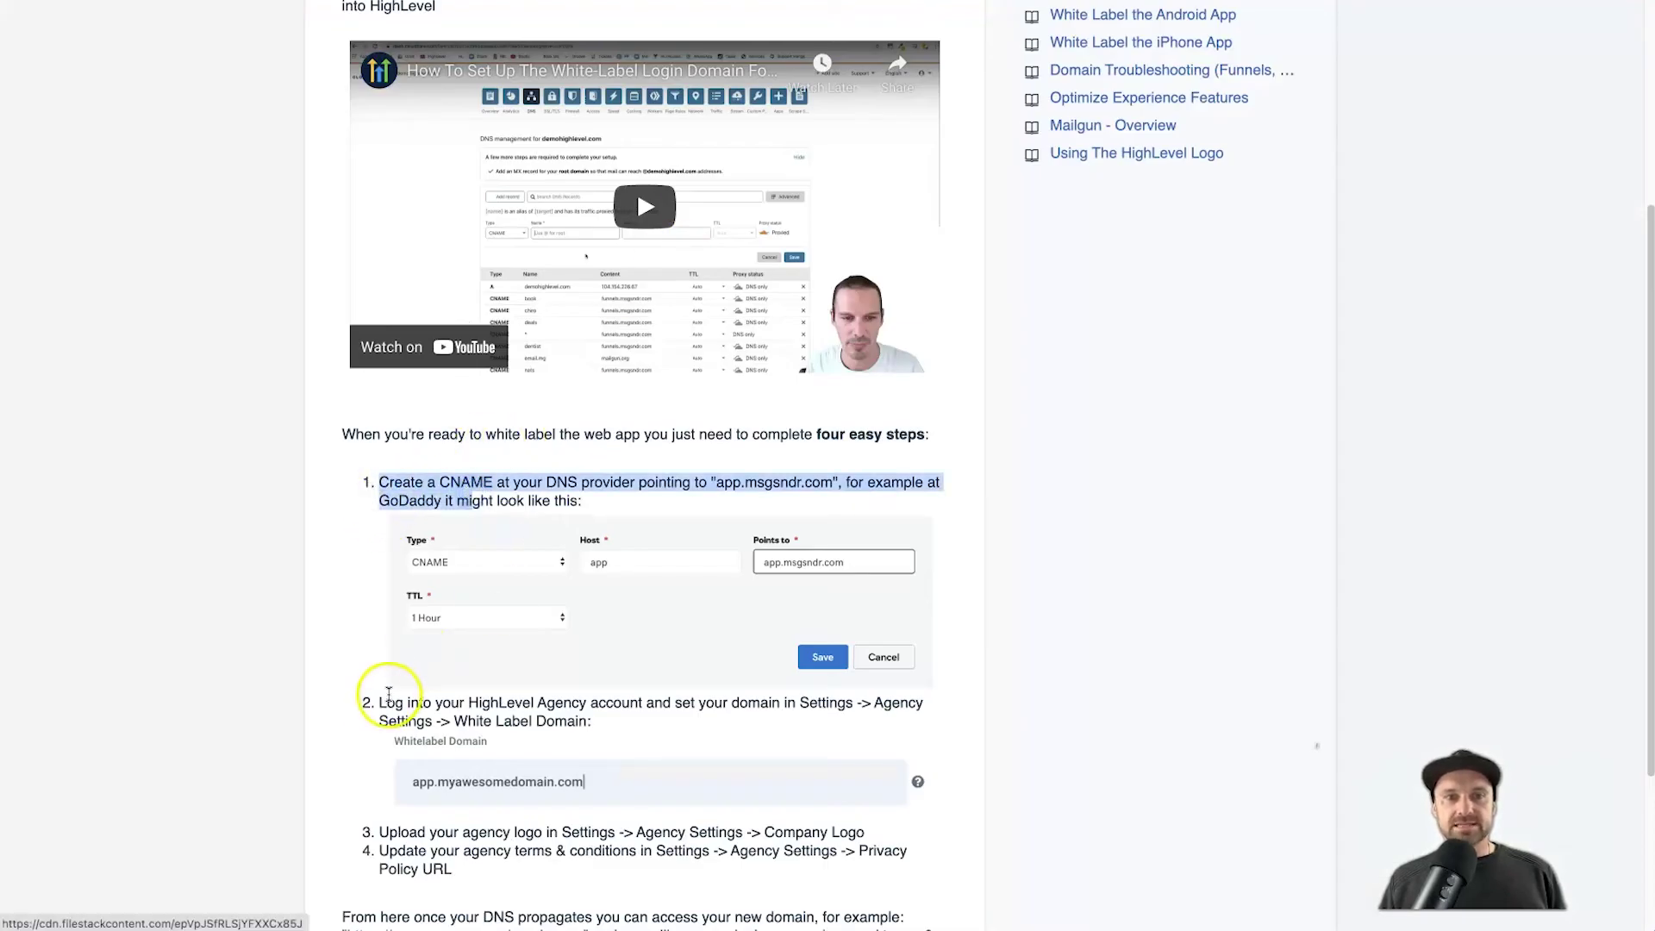
left_click_drag(379, 703, 640, 730)
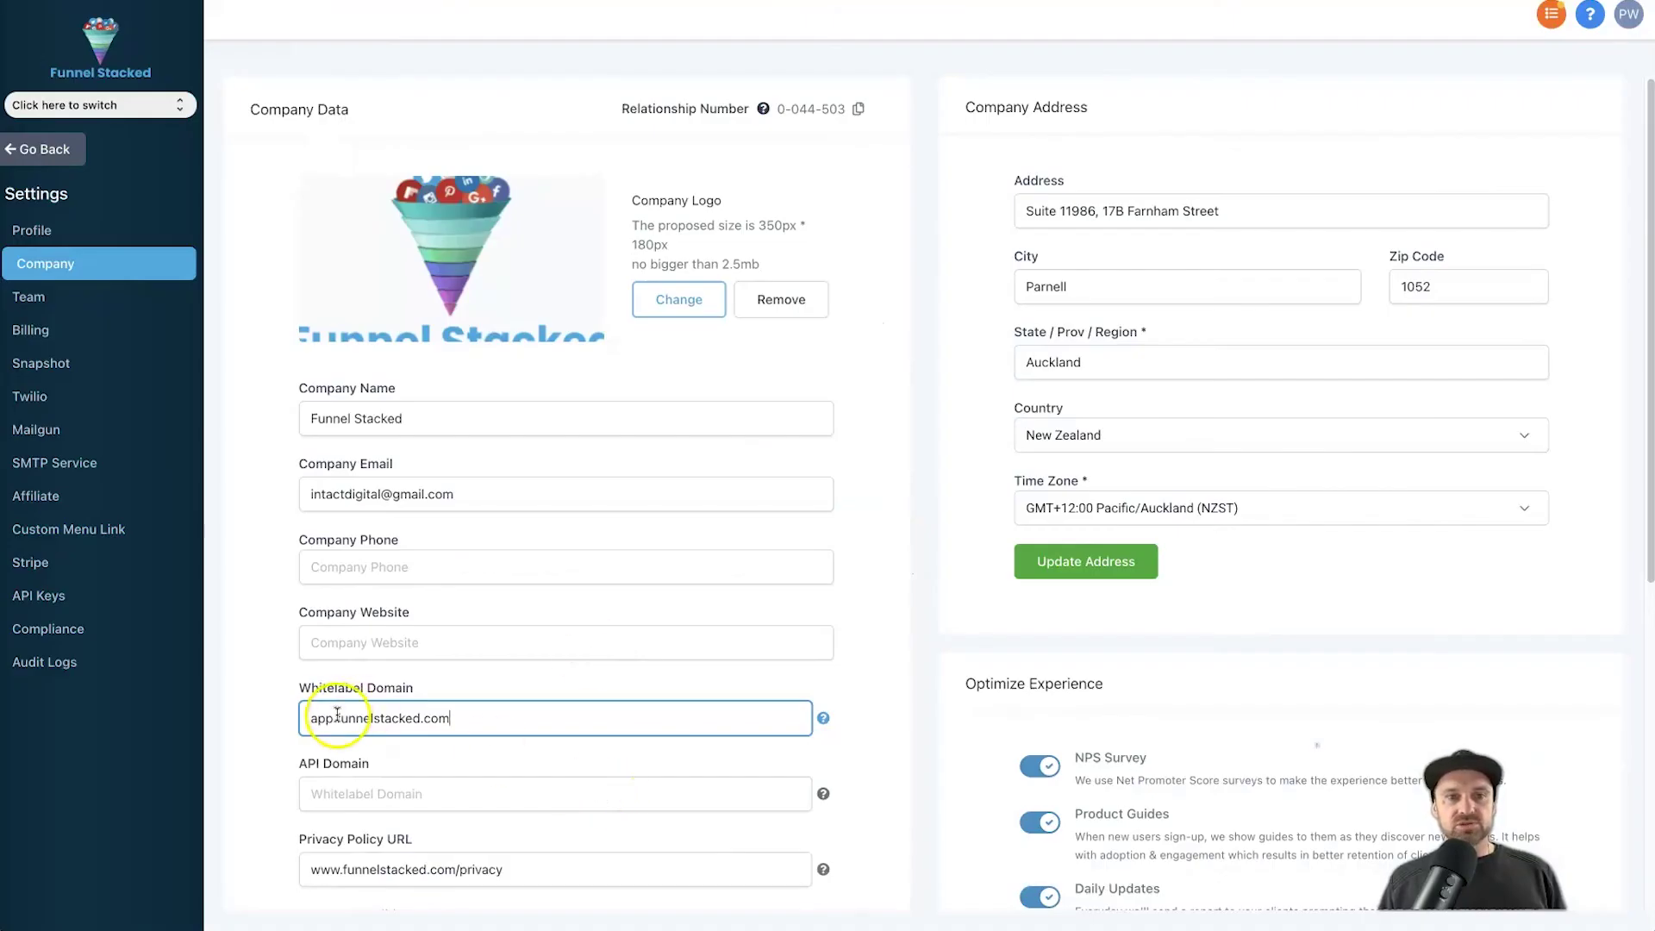
Change the Whitelabel Domain to app.postenvy.com, leaving the privacy policy URL unchanged
left_click_drag(336, 718, 421, 716)
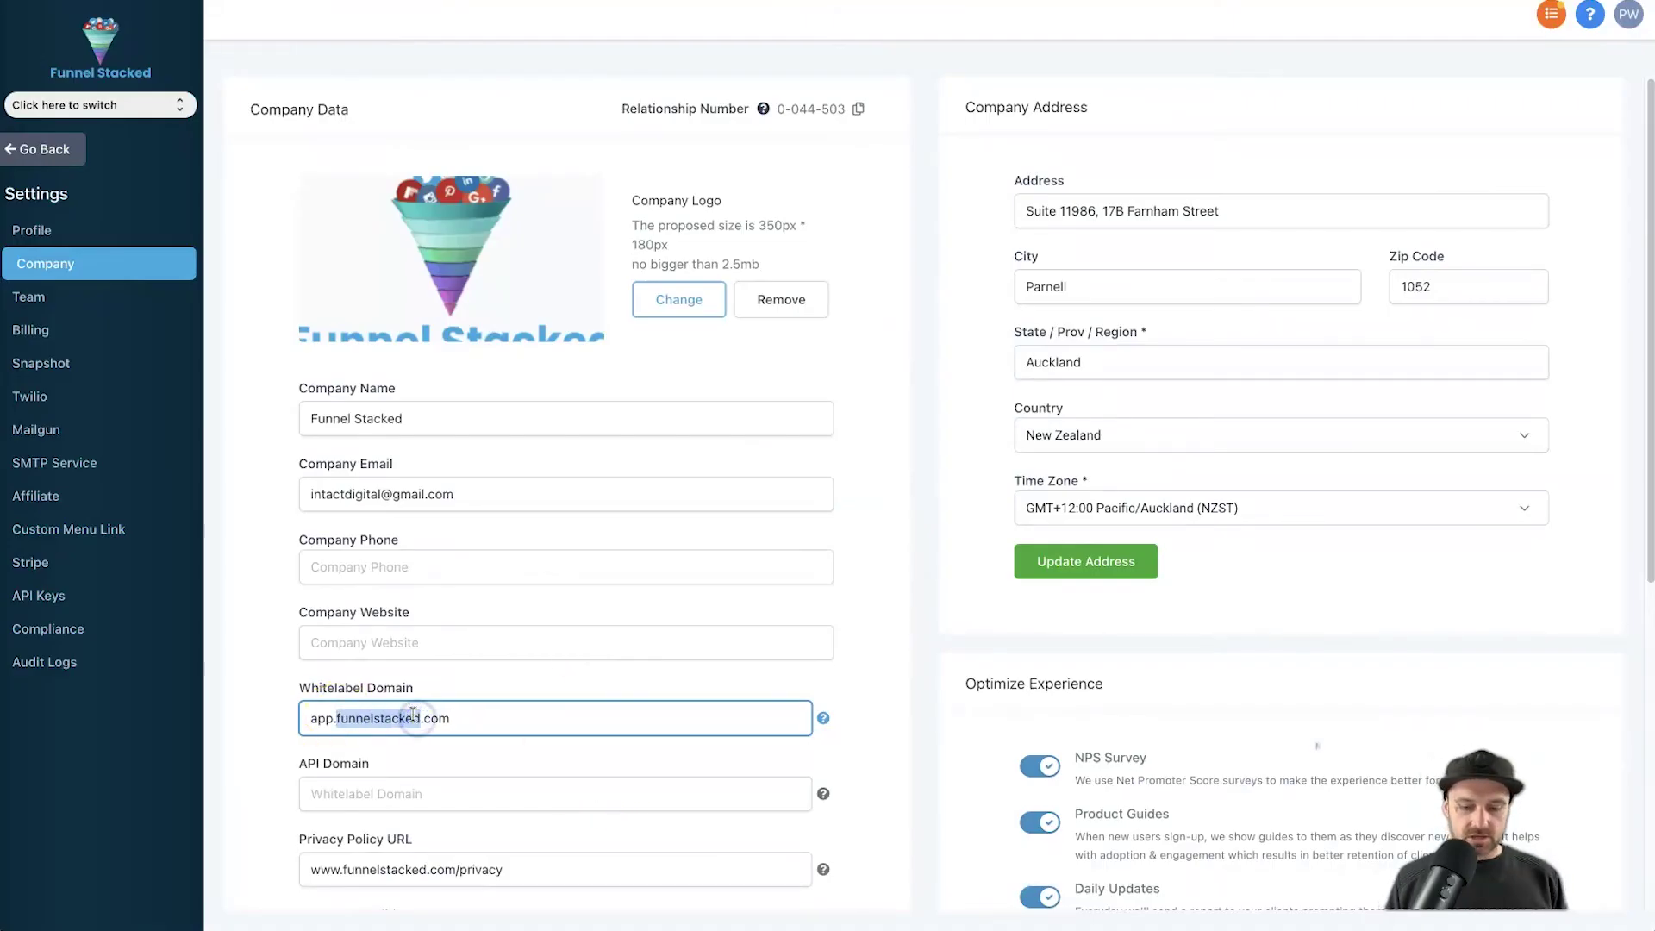
type("po")
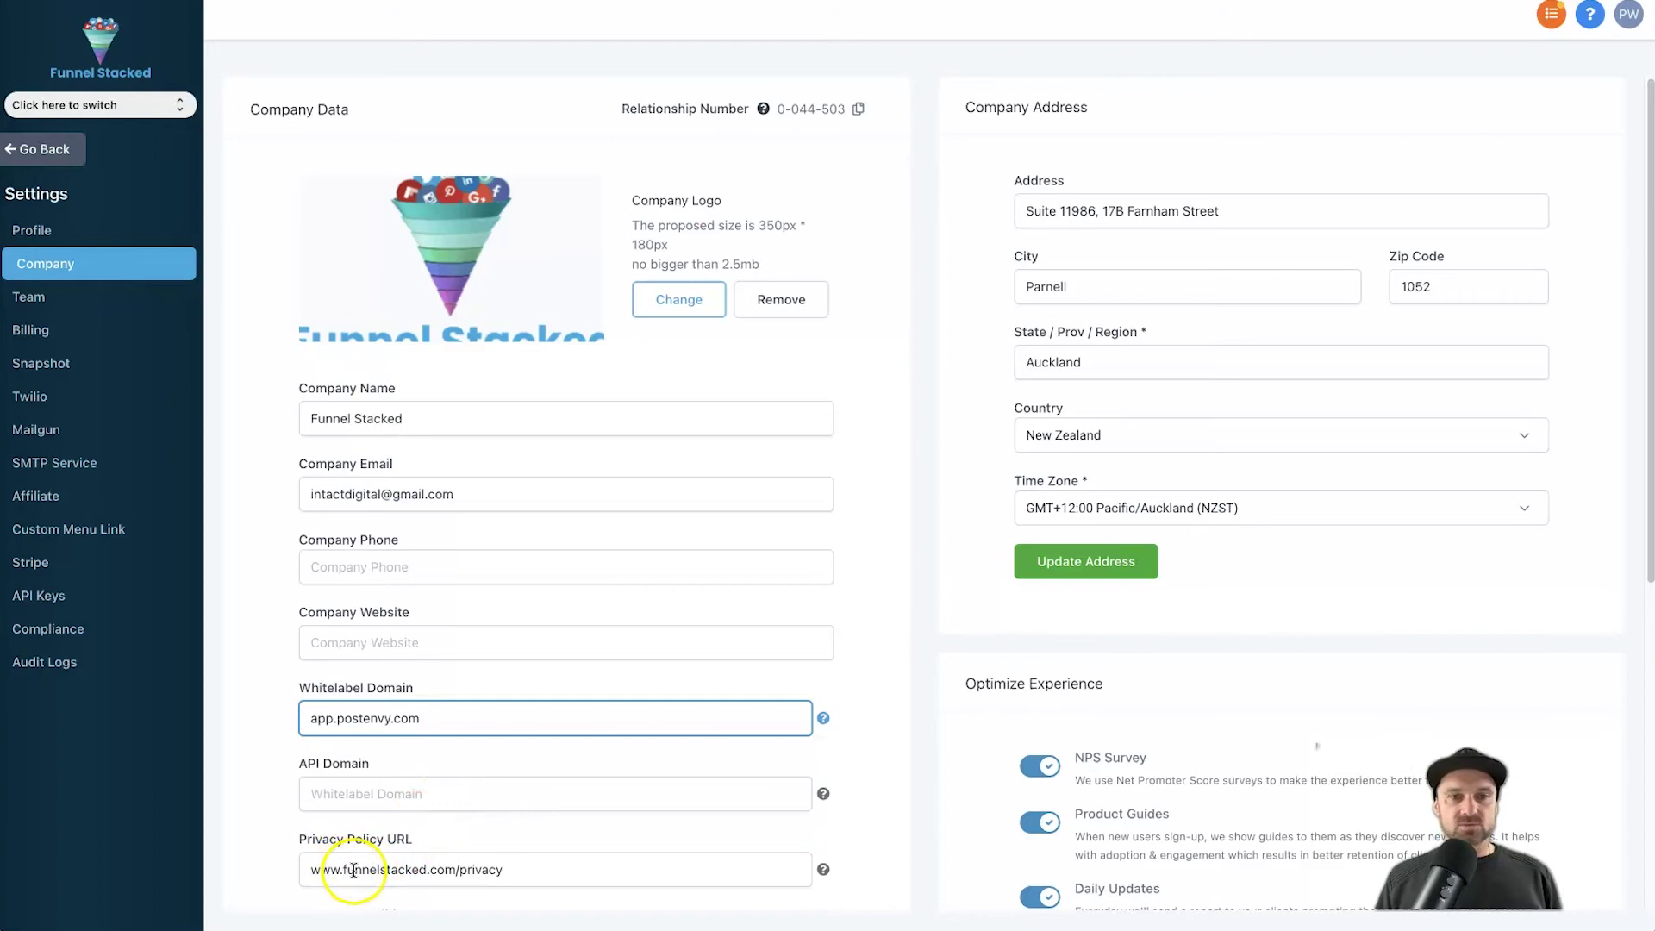
left_click_drag(344, 870, 423, 869)
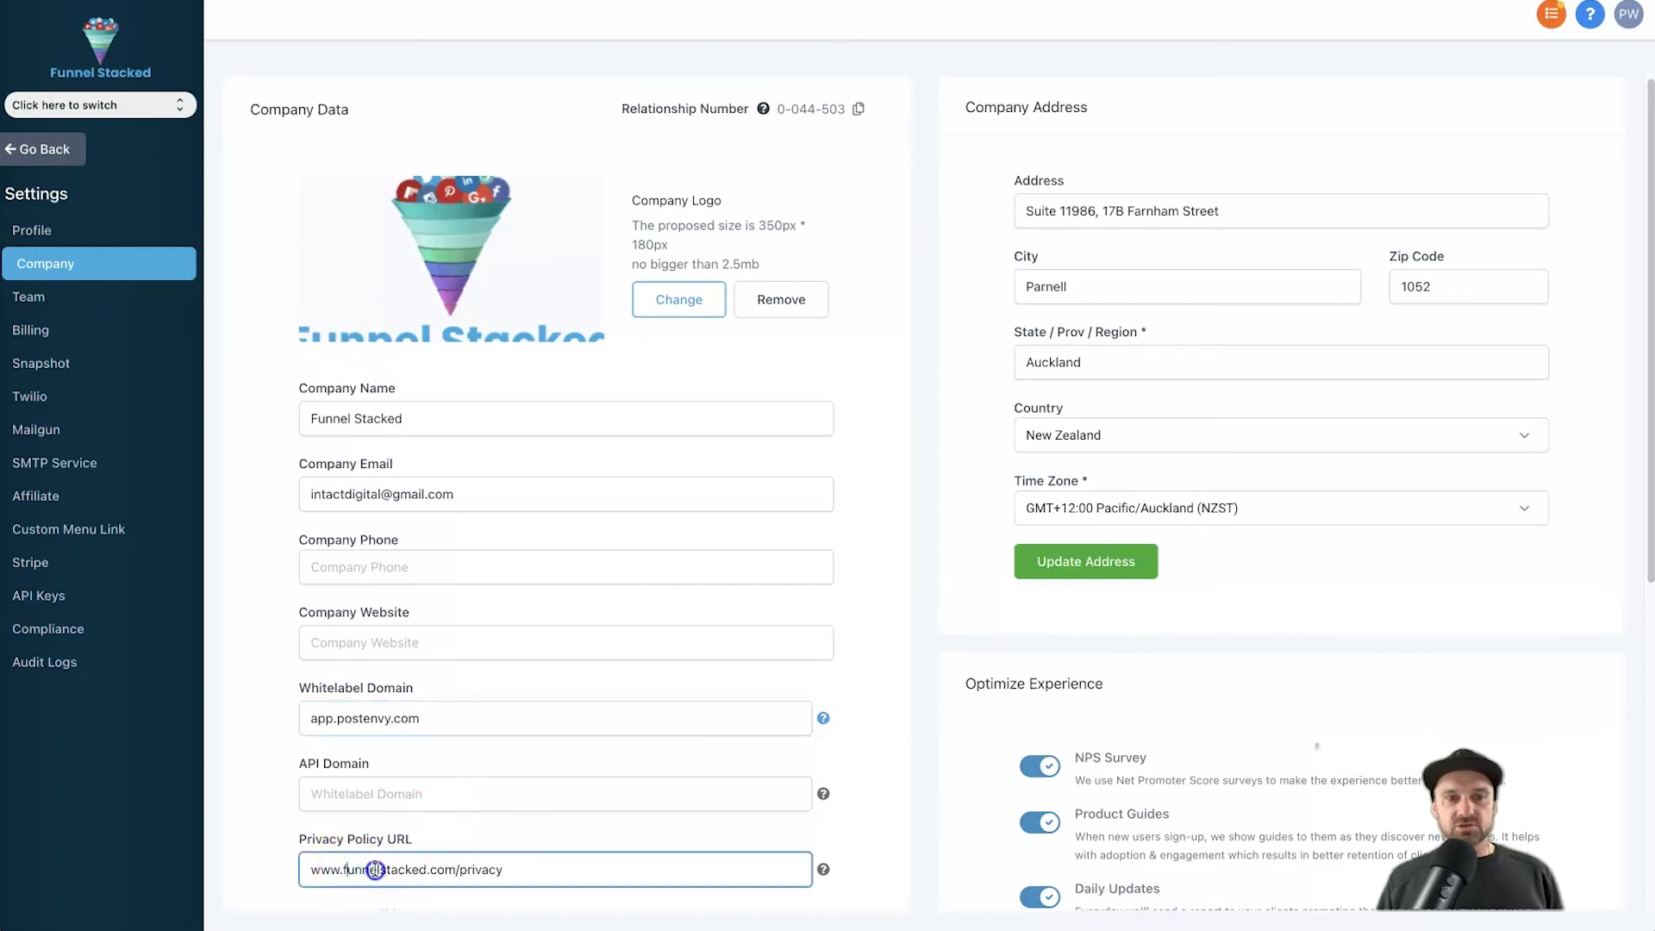
left_click(441, 869)
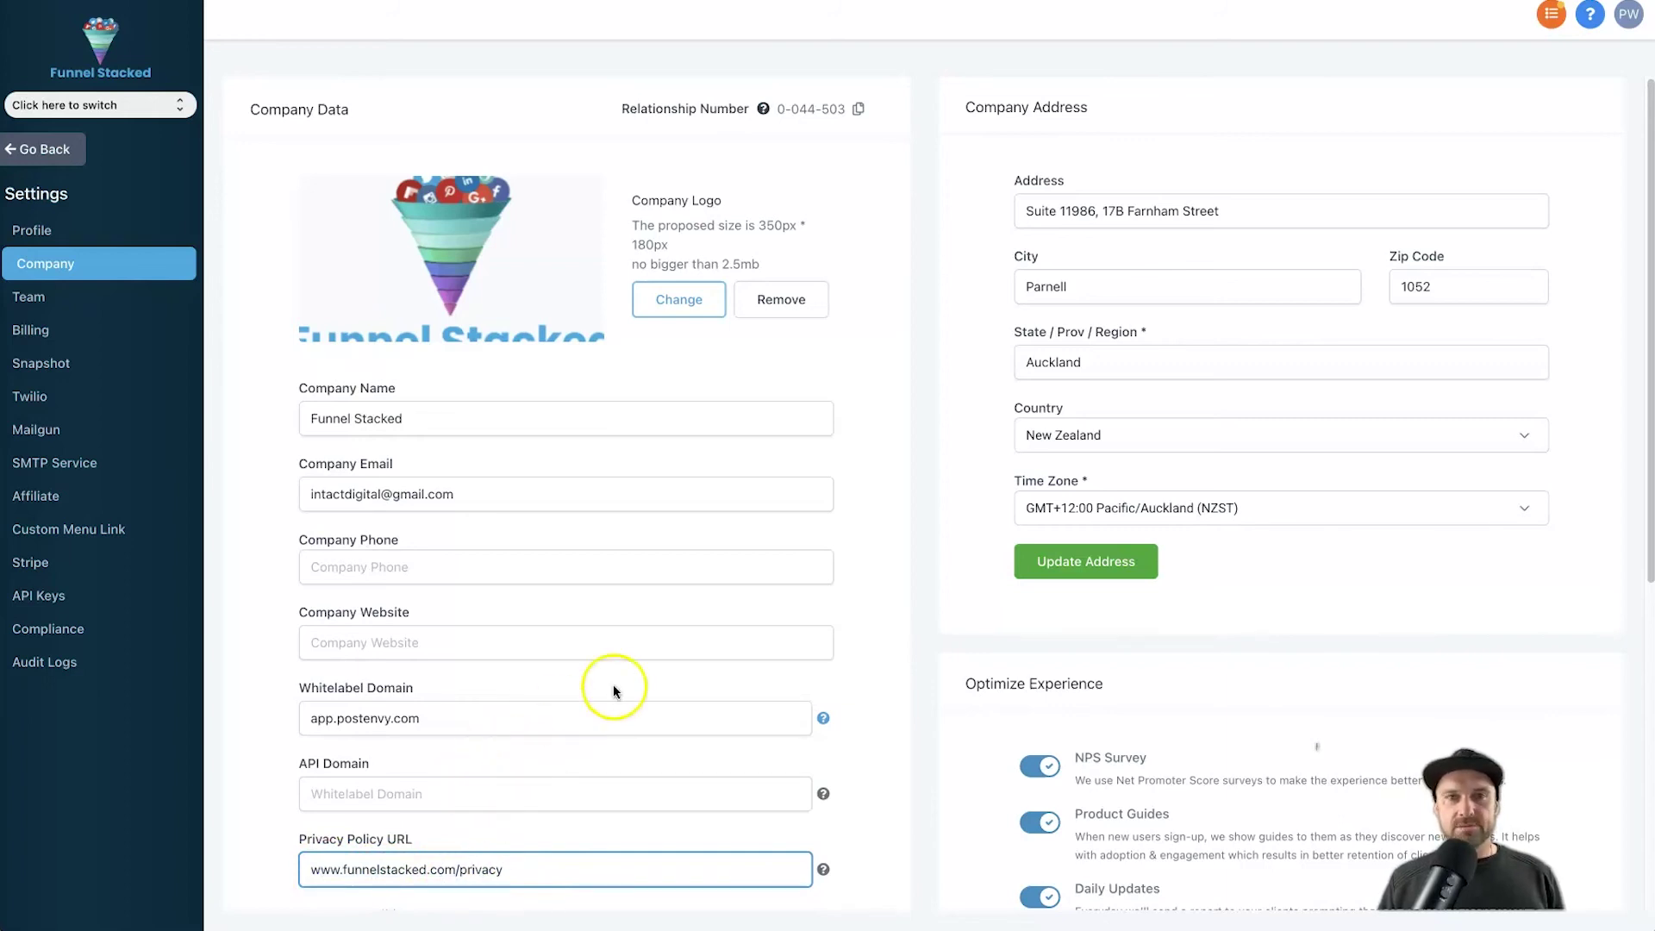
Save the company settings and copy the new domain app.postenvy.com
scroll(607, 689, "down", 2)
scroll(608, 694, "down", 5)
left_click(403, 789)
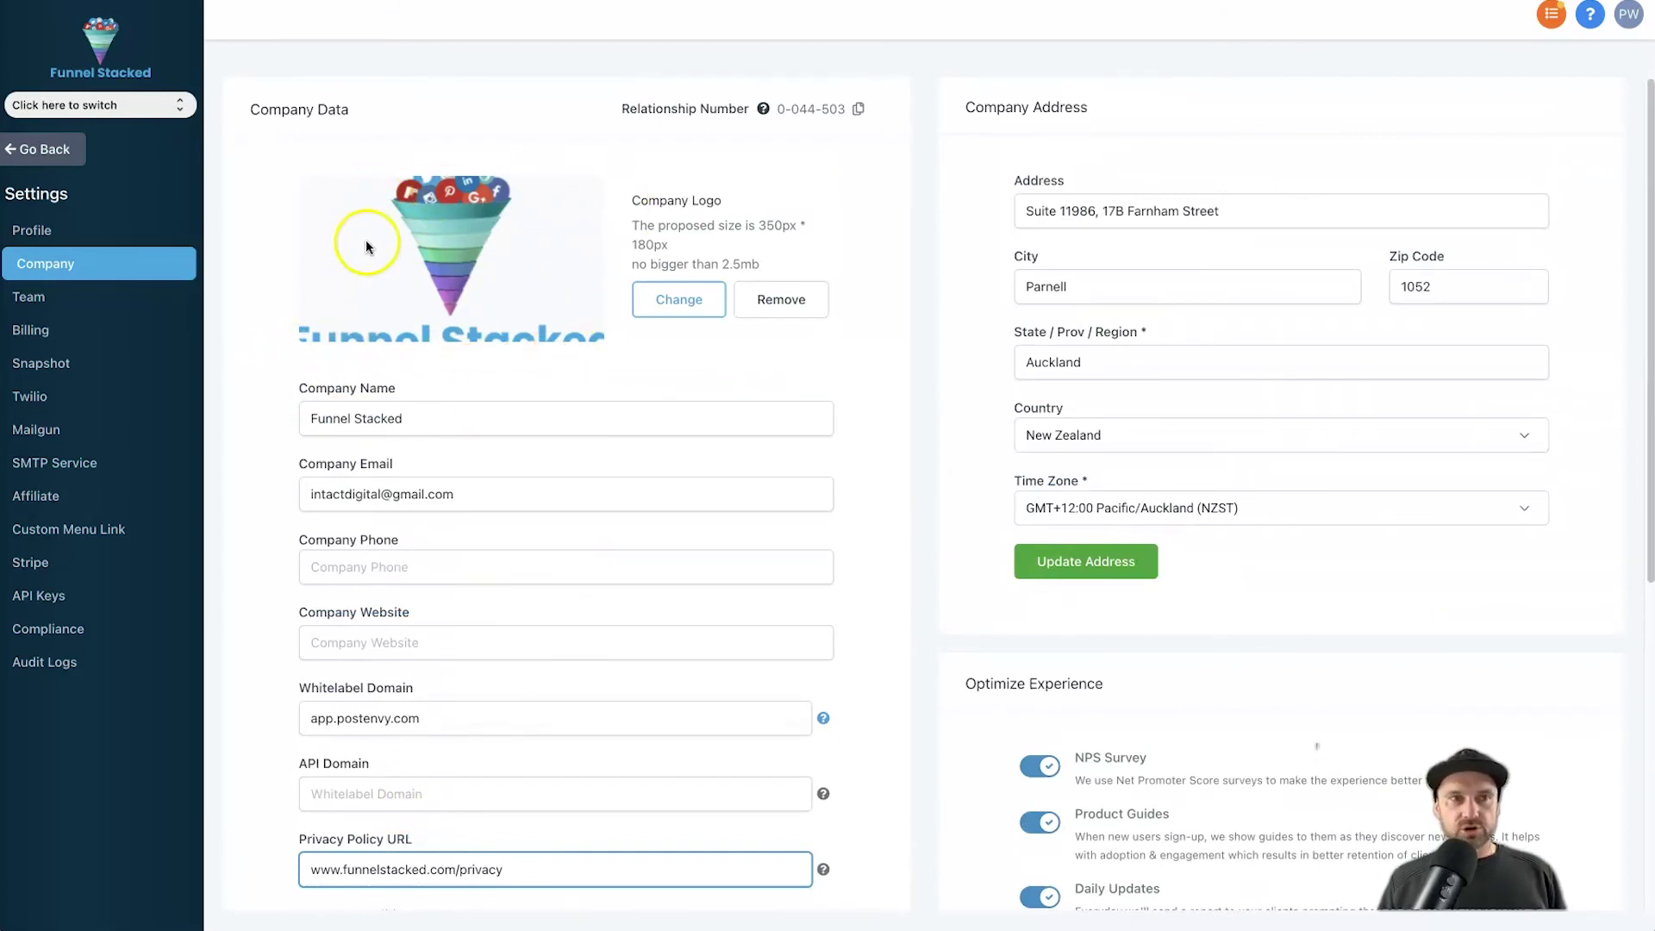
scroll(466, 731, "down", 5)
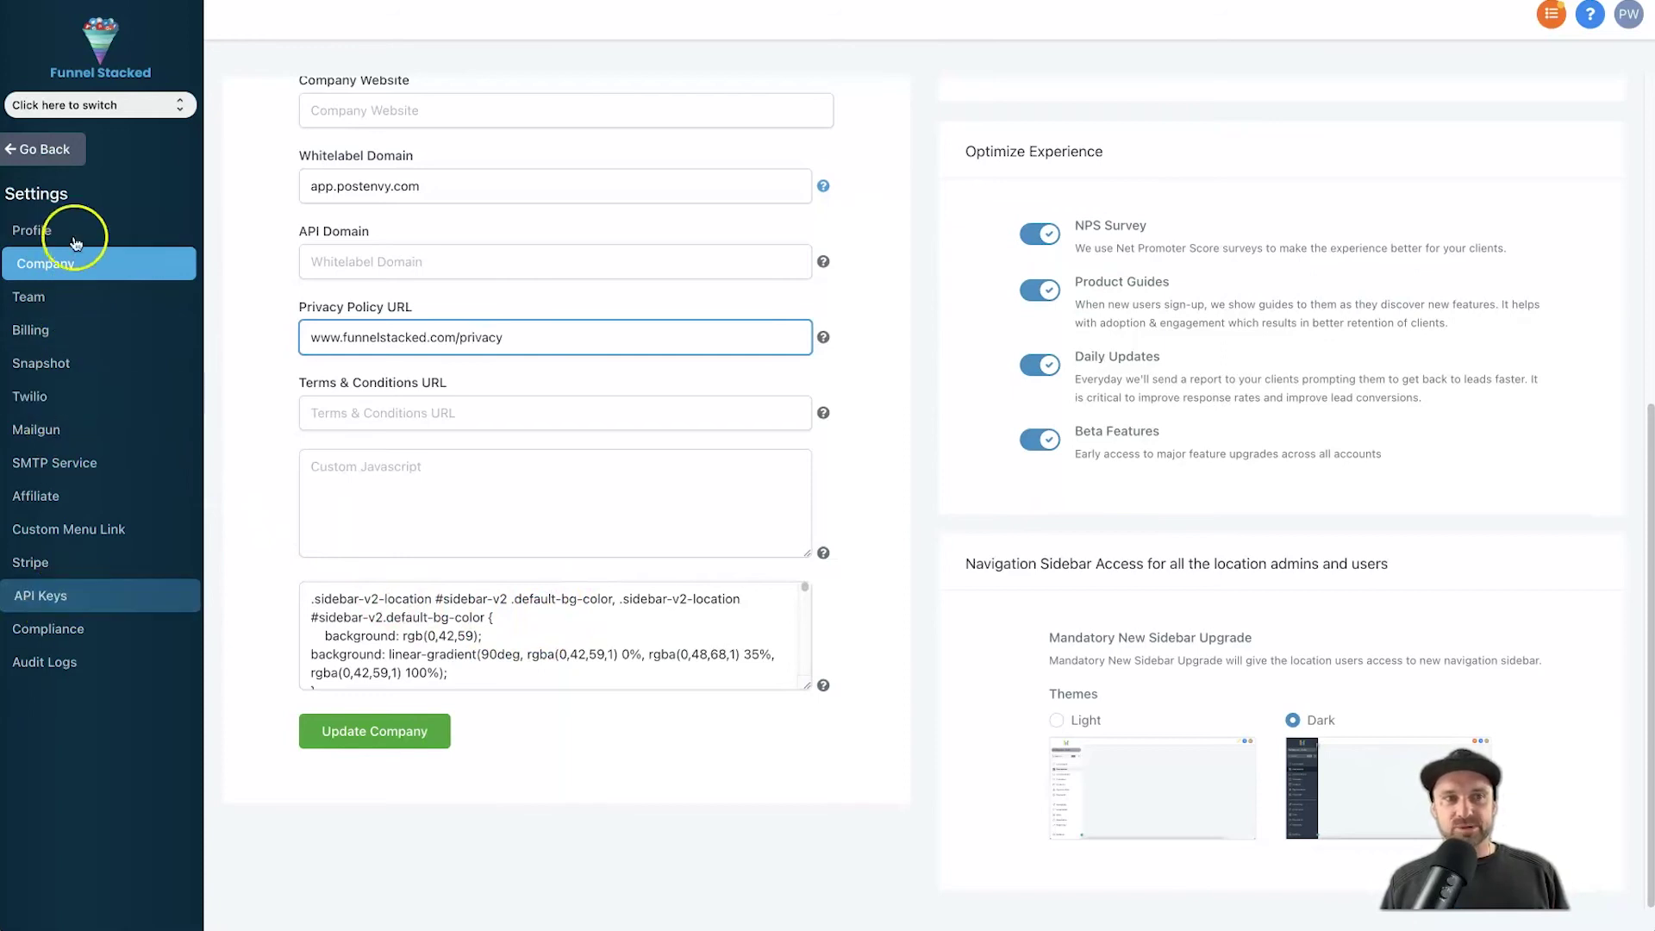
left_click(382, 732)
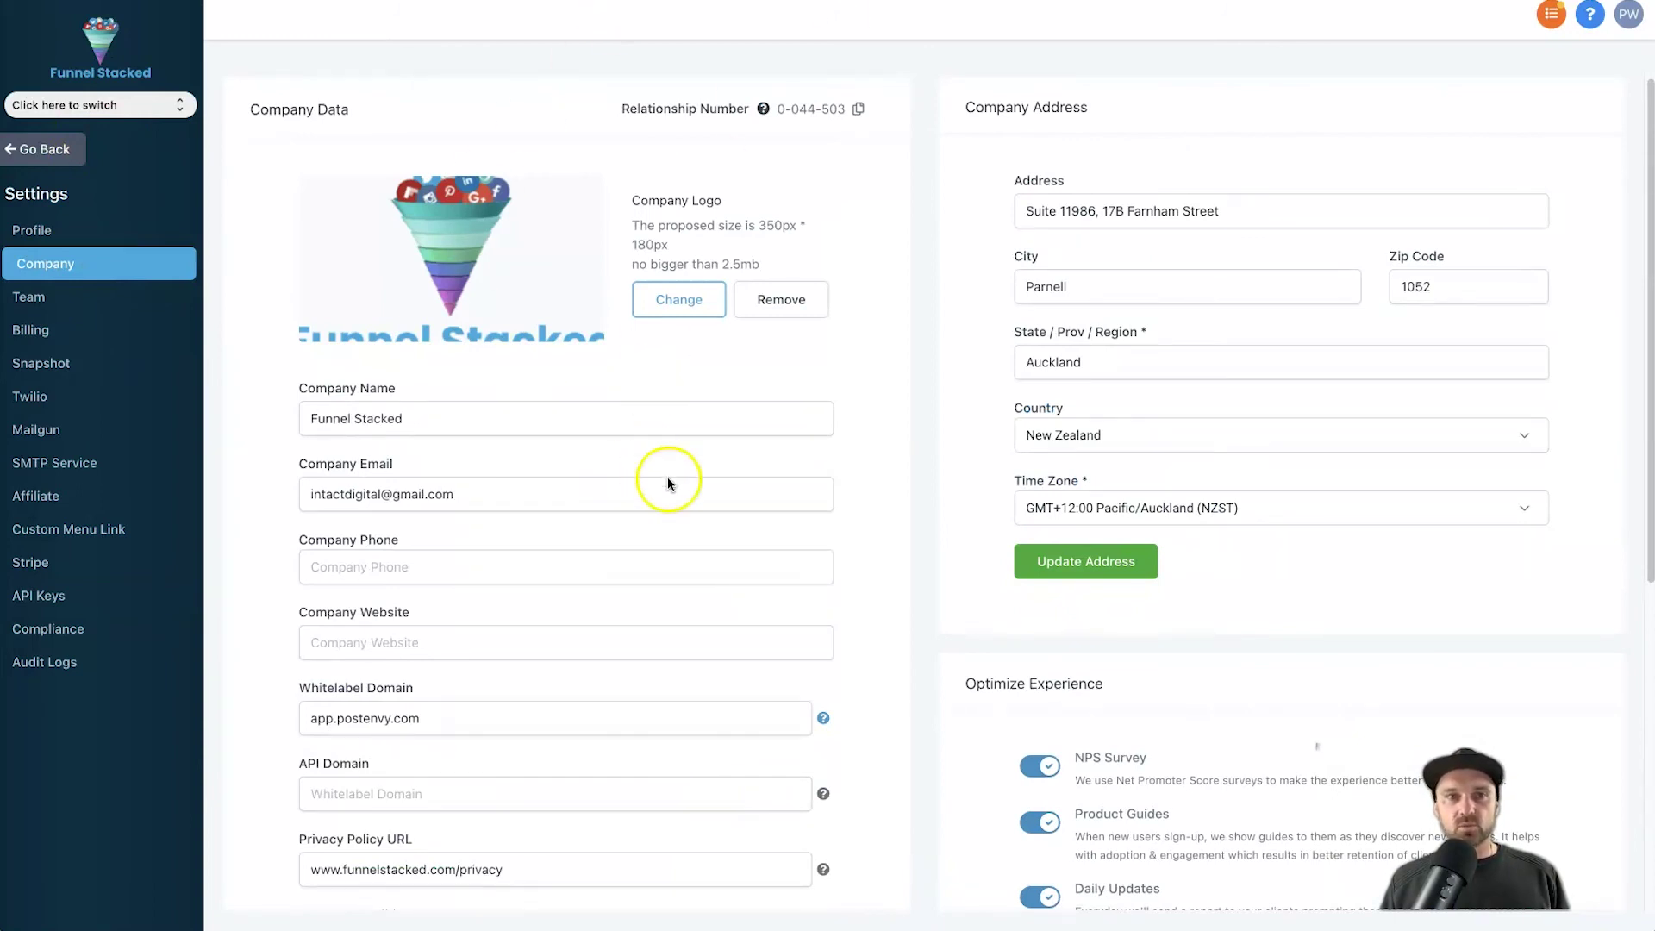
triple_click(493, 703)
key("ctrl+c")
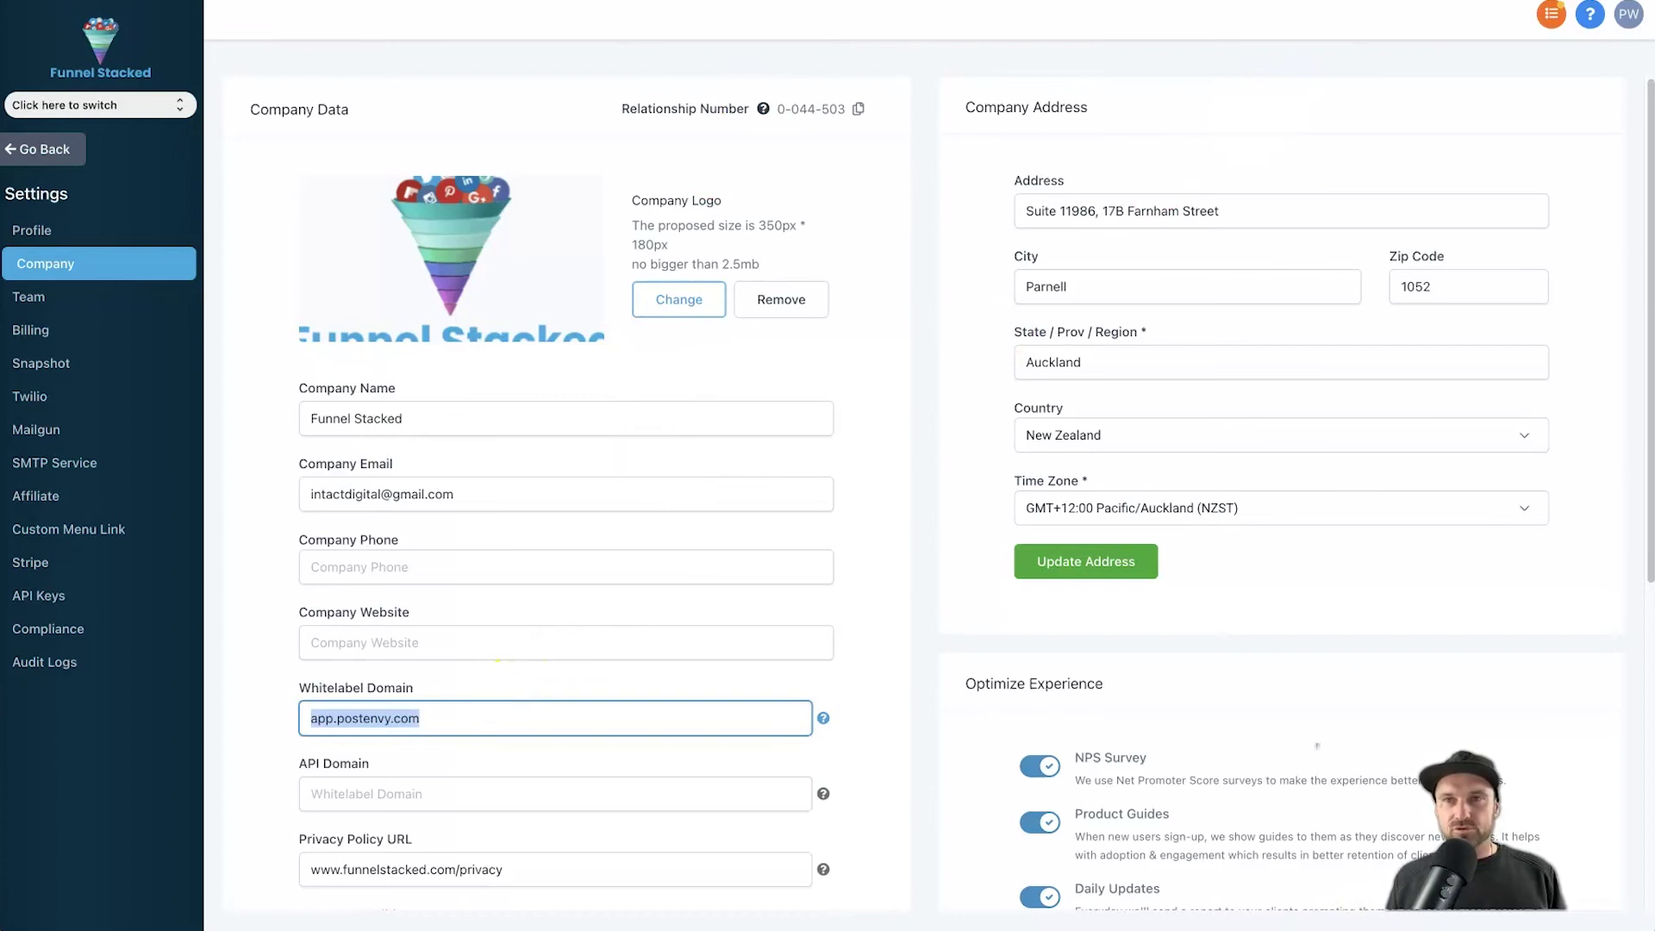
key("ctrl+t")
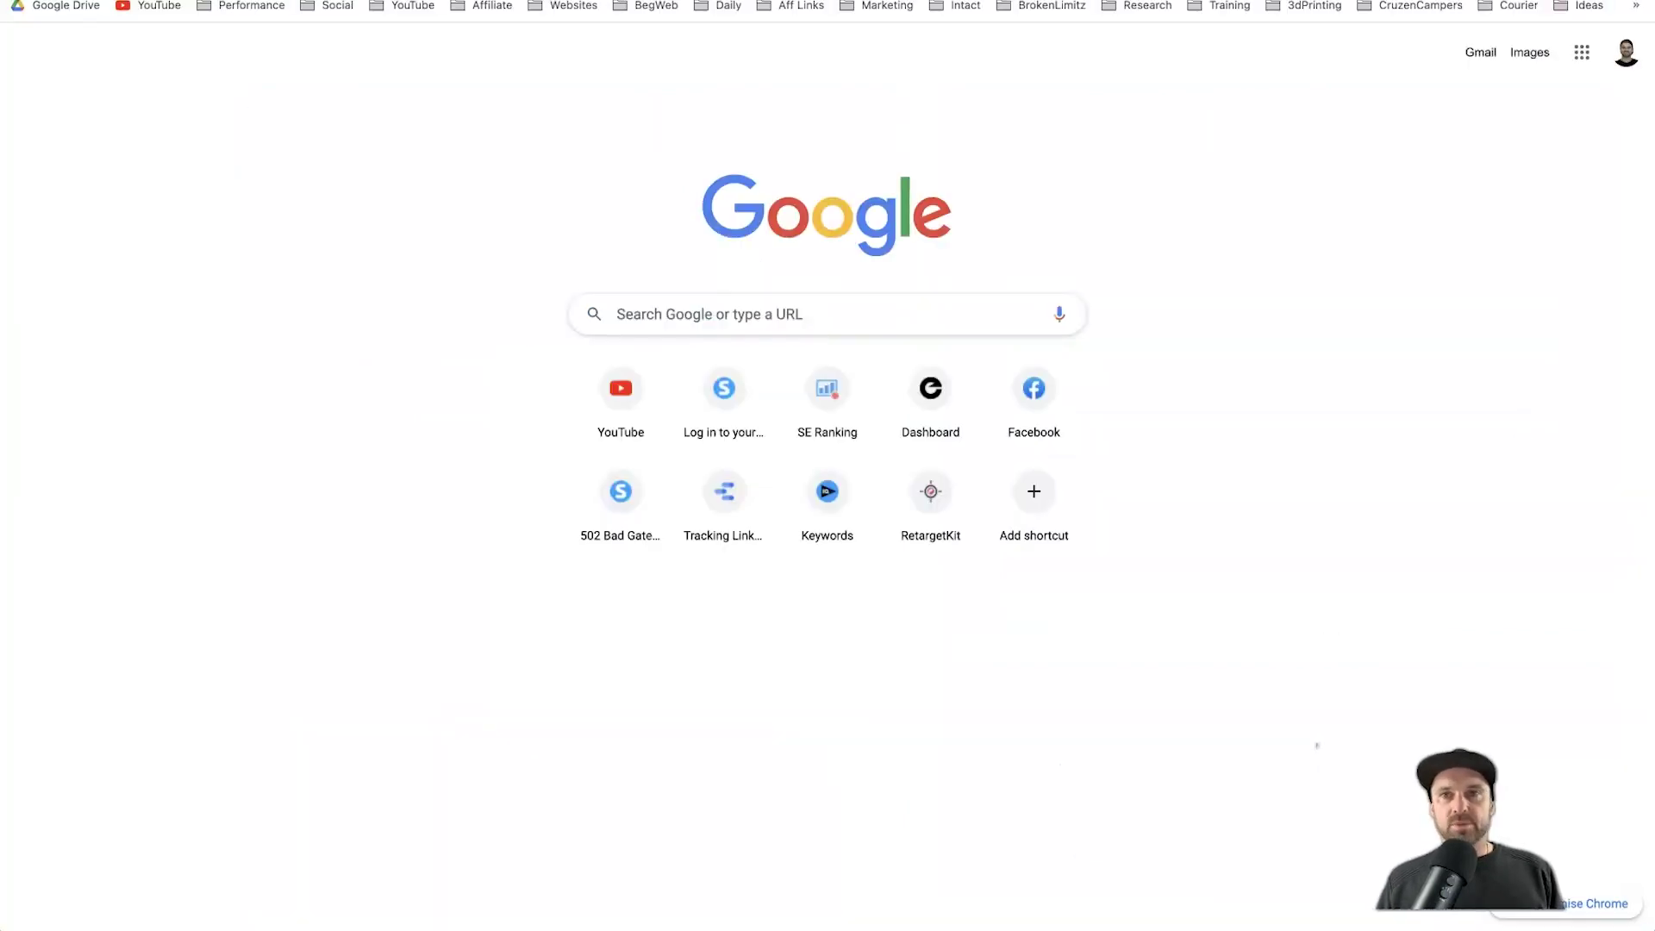
Load app.postenvy.com and confirm the Funnel Stacked–branded sign-in page appears
key("ctrl+v")
key("Return")
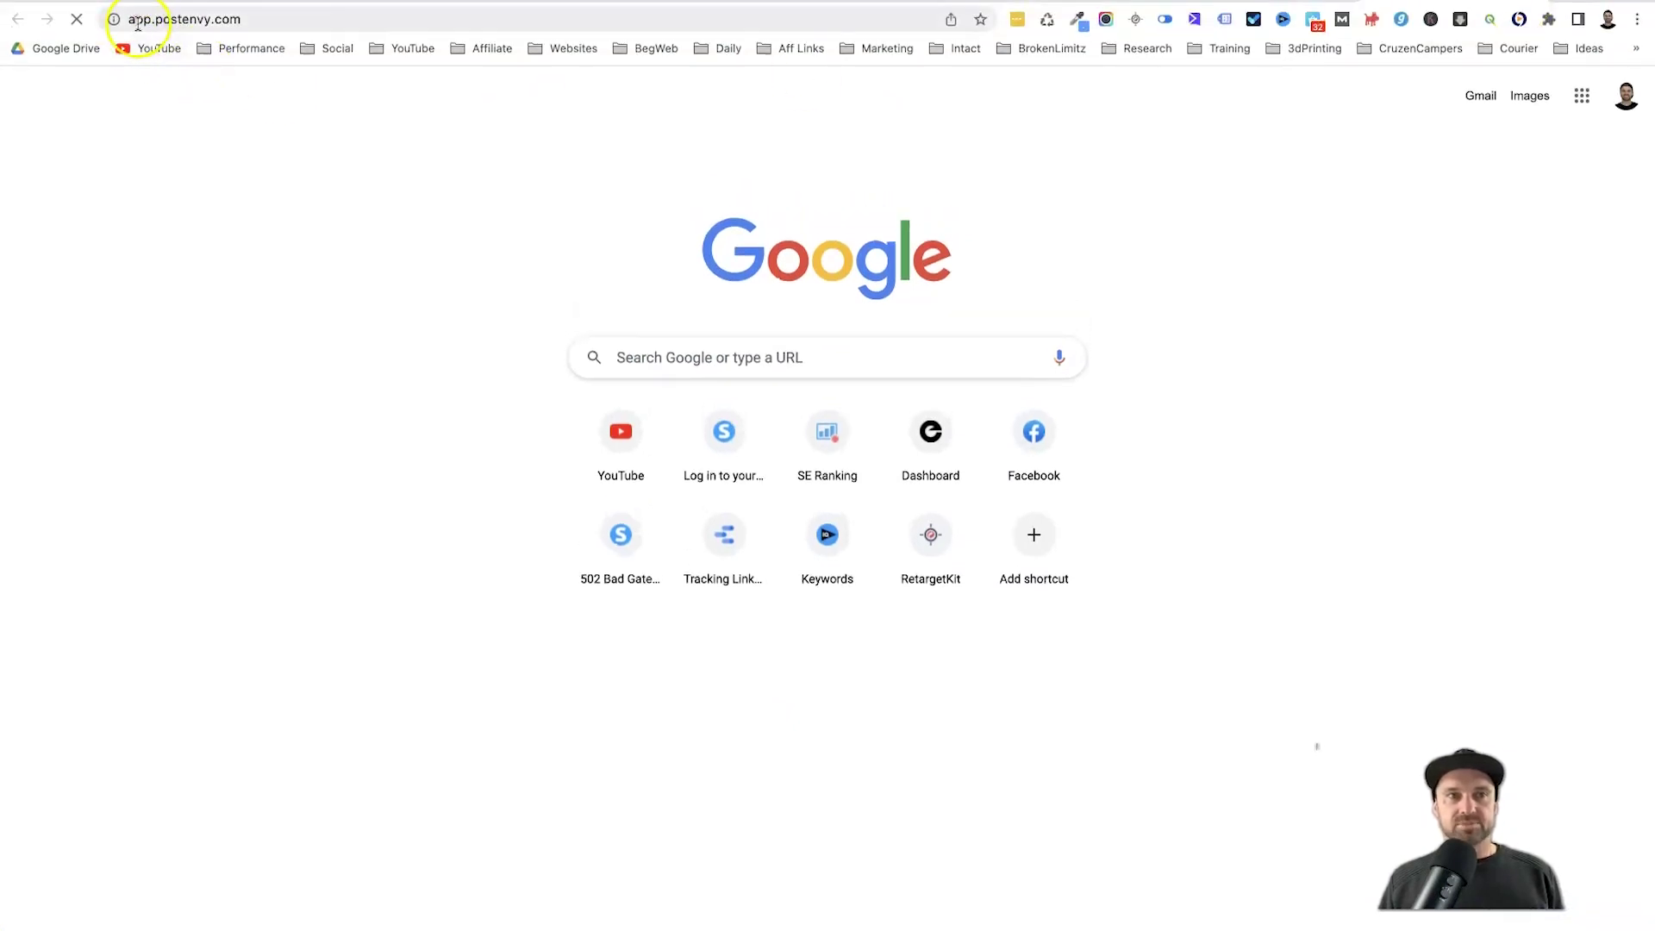
left_click(334, 21)
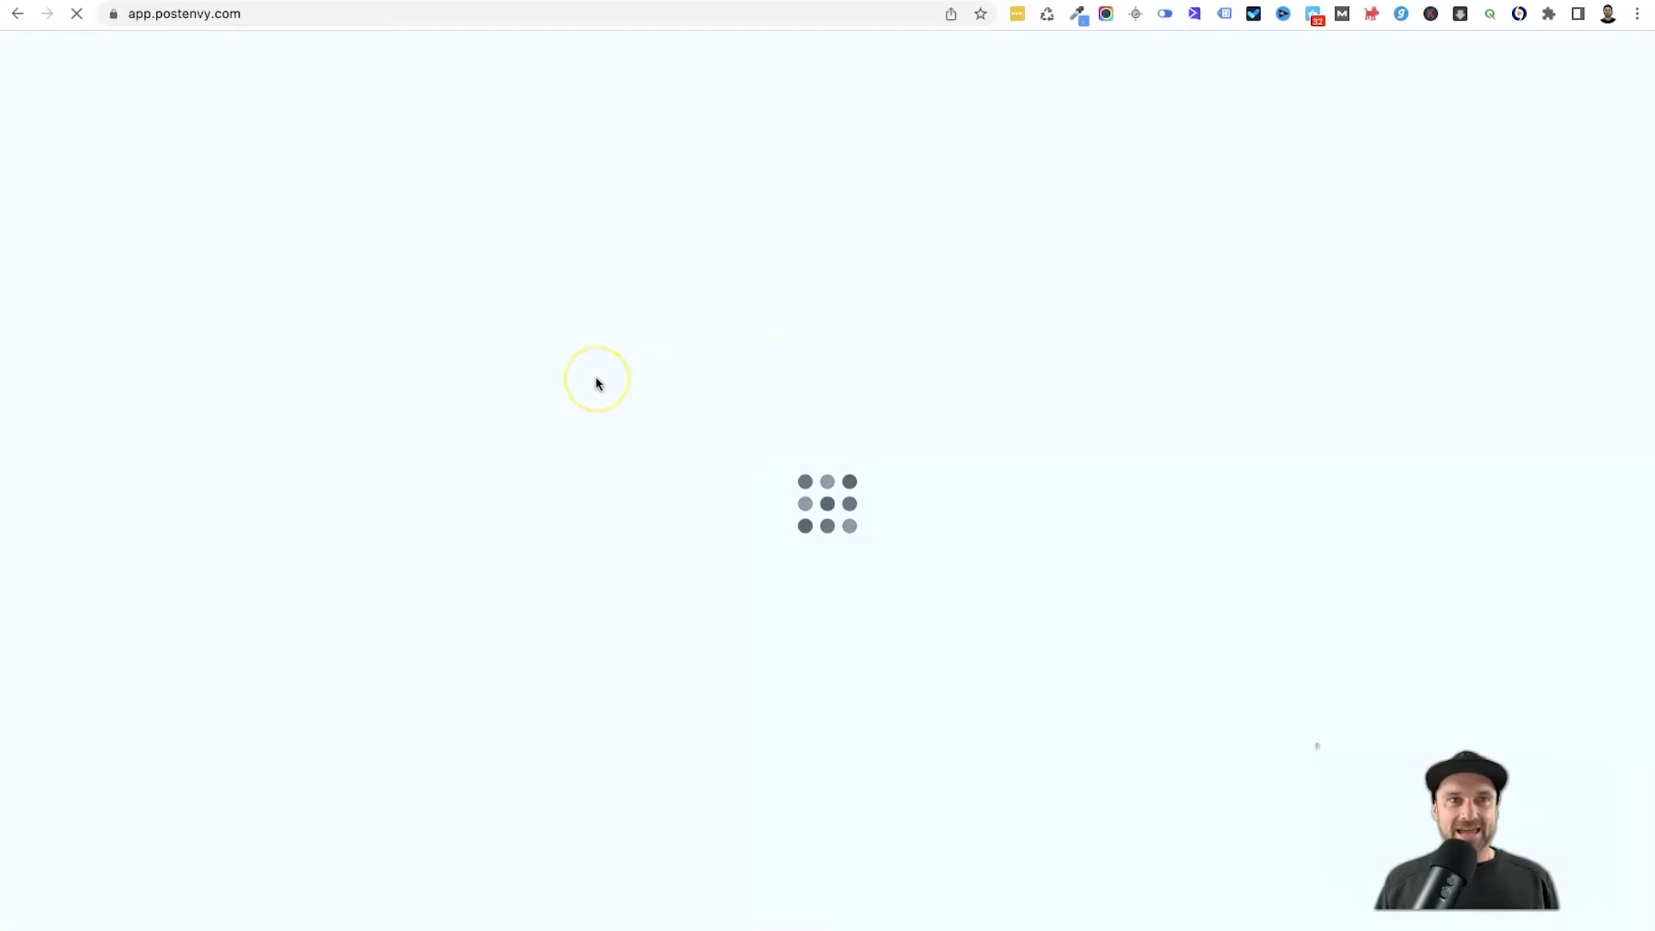
left_click(939, 166)
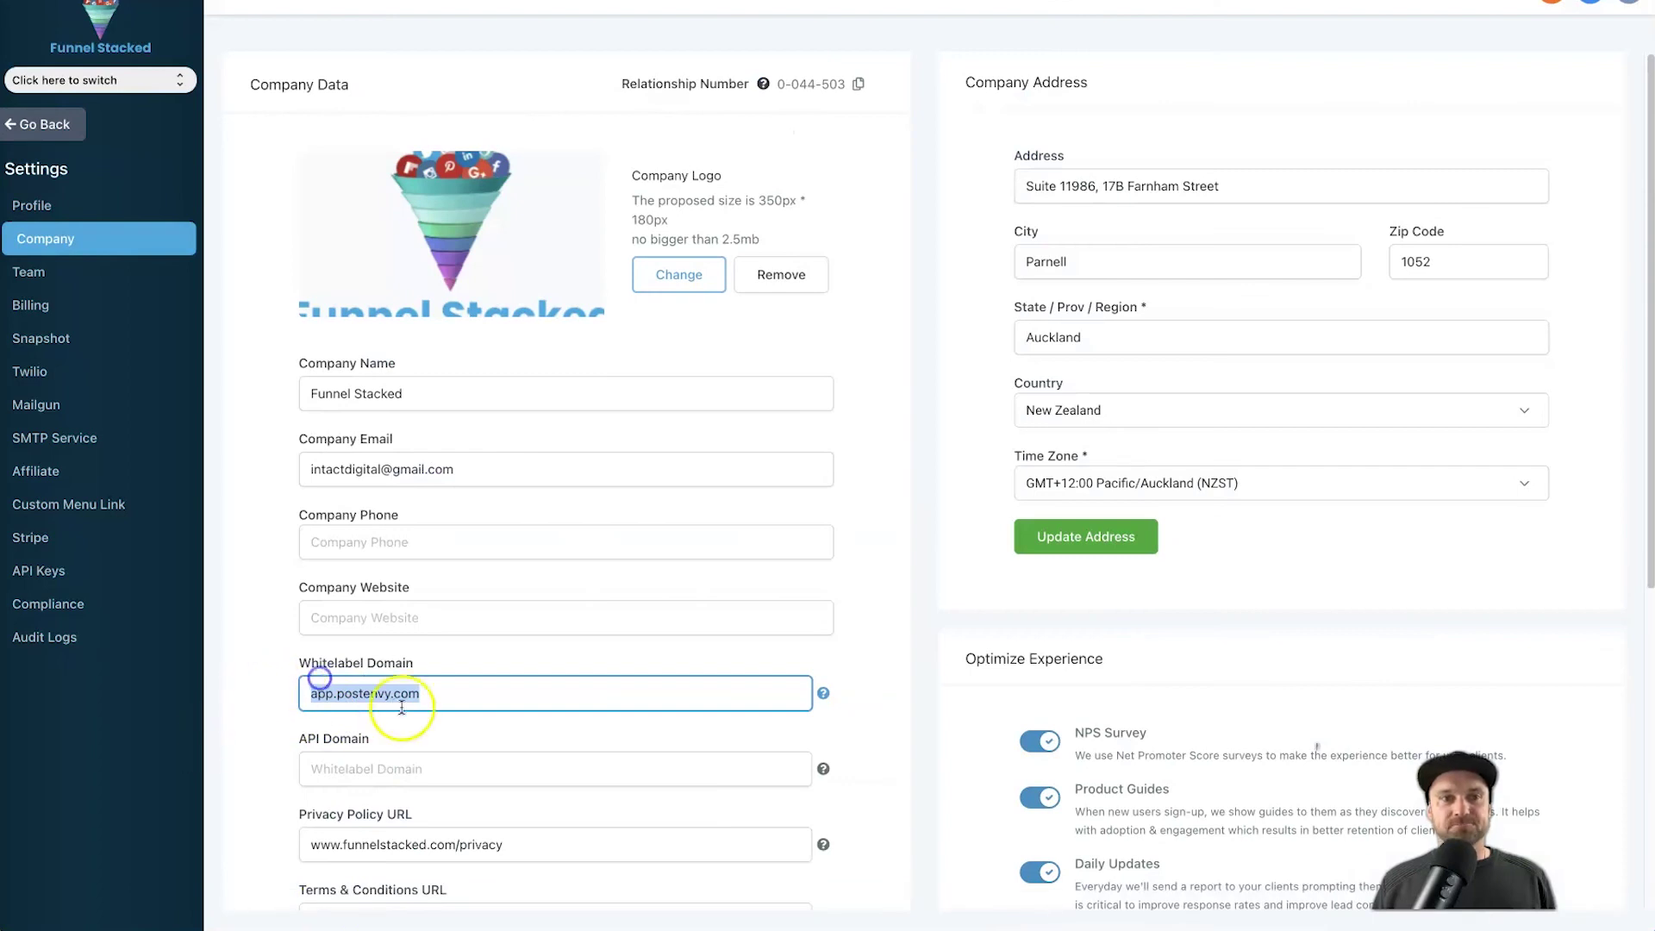
left_click(326, 690)
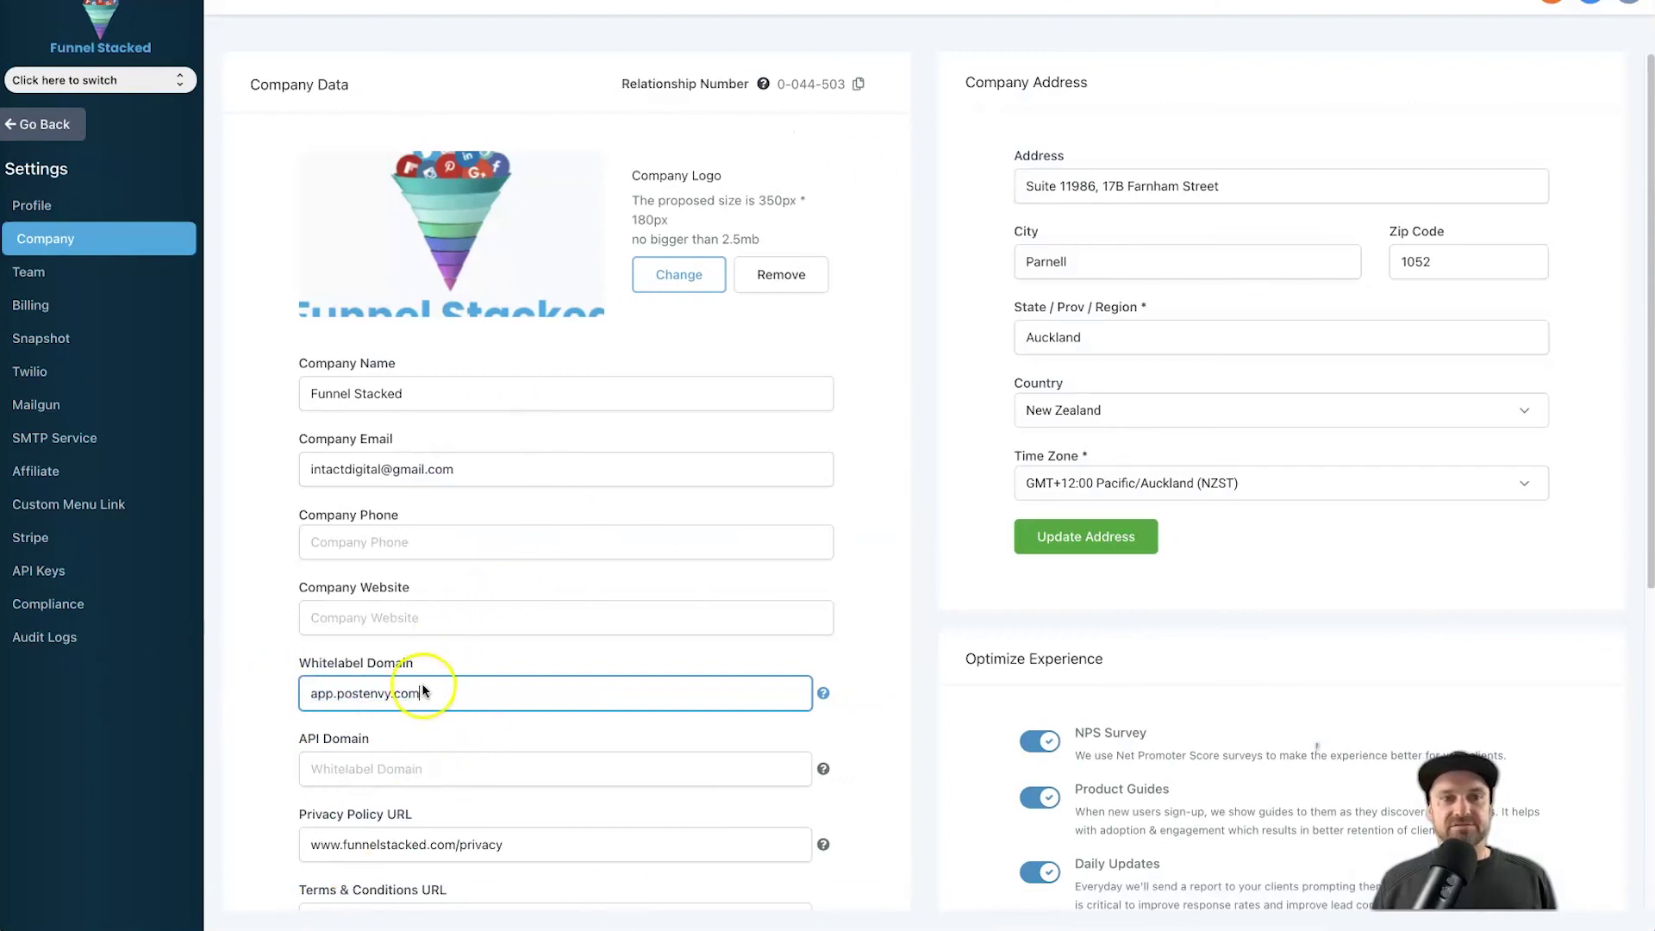
scroll(426, 681, "down", 2)
scroll(428, 678, "up", 2)
left_click(546, 829)
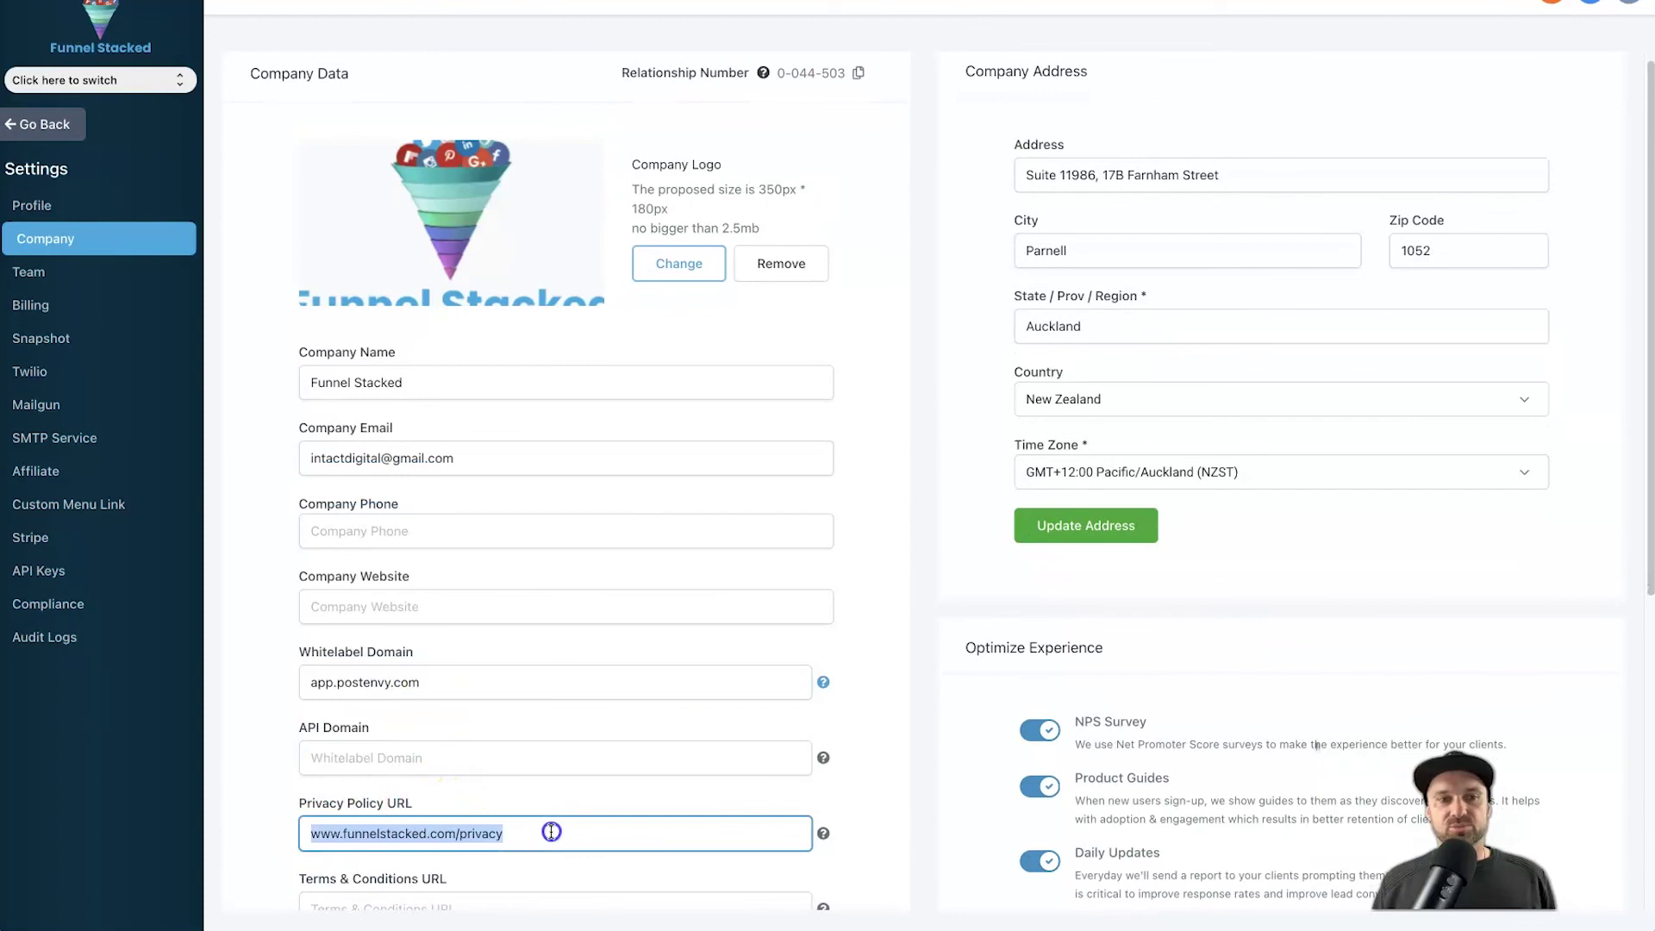
scroll(552, 833, "down", 1)
left_click(341, 814)
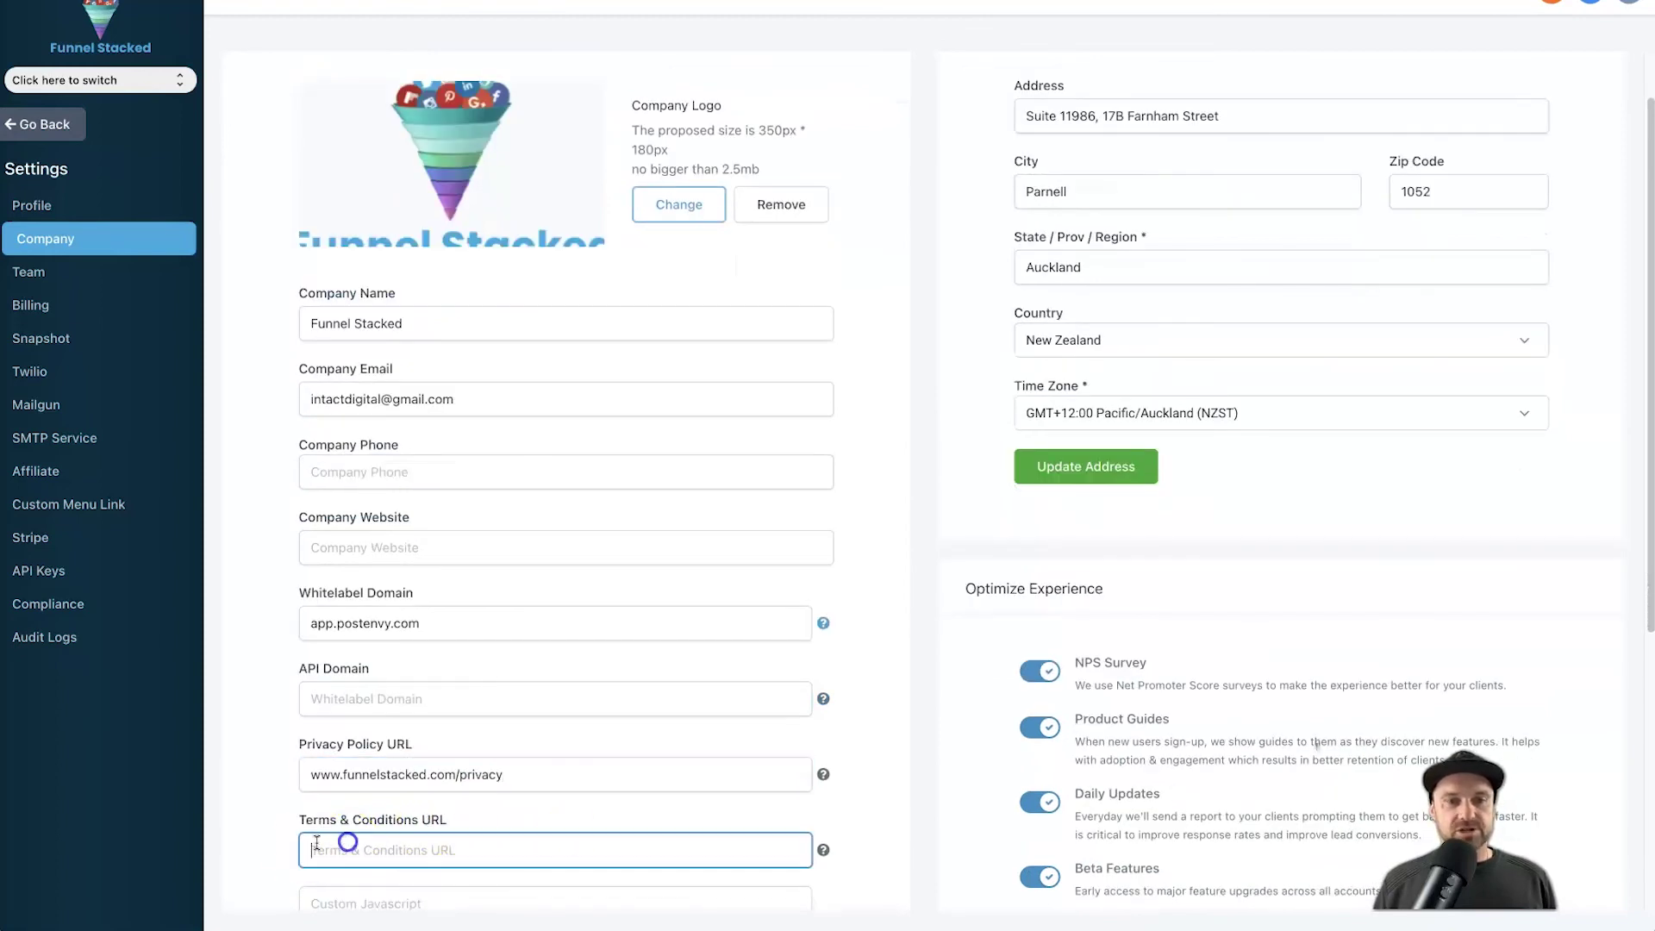
scroll(413, 810, "down", 3)
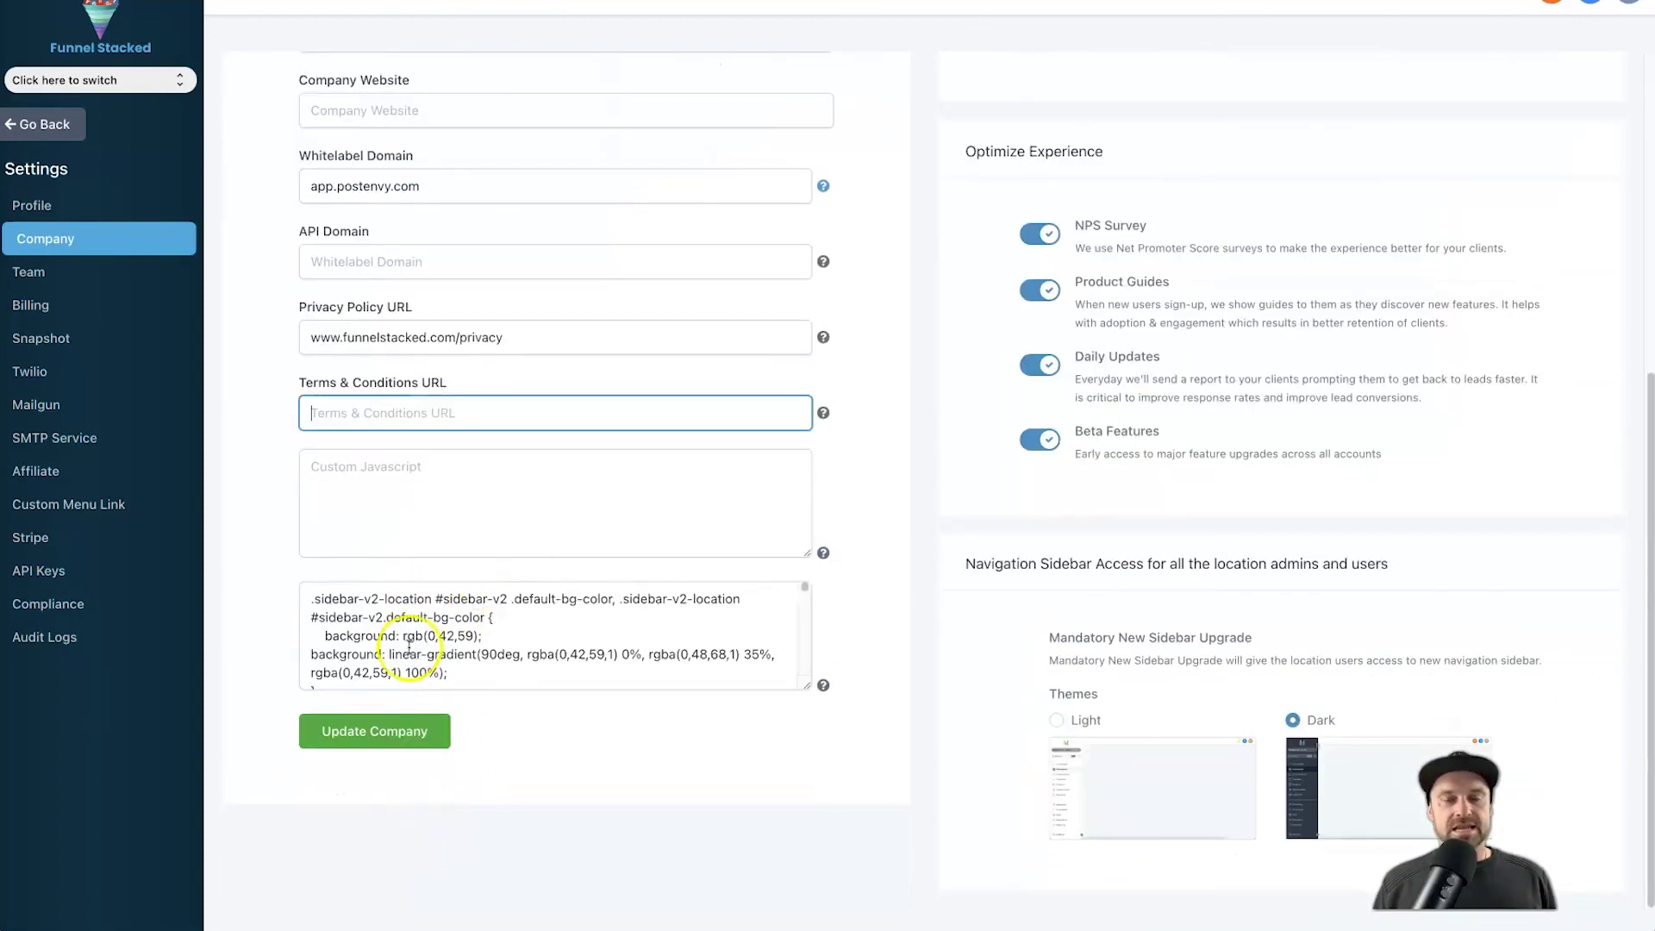
scroll(471, 642, "up", 4)
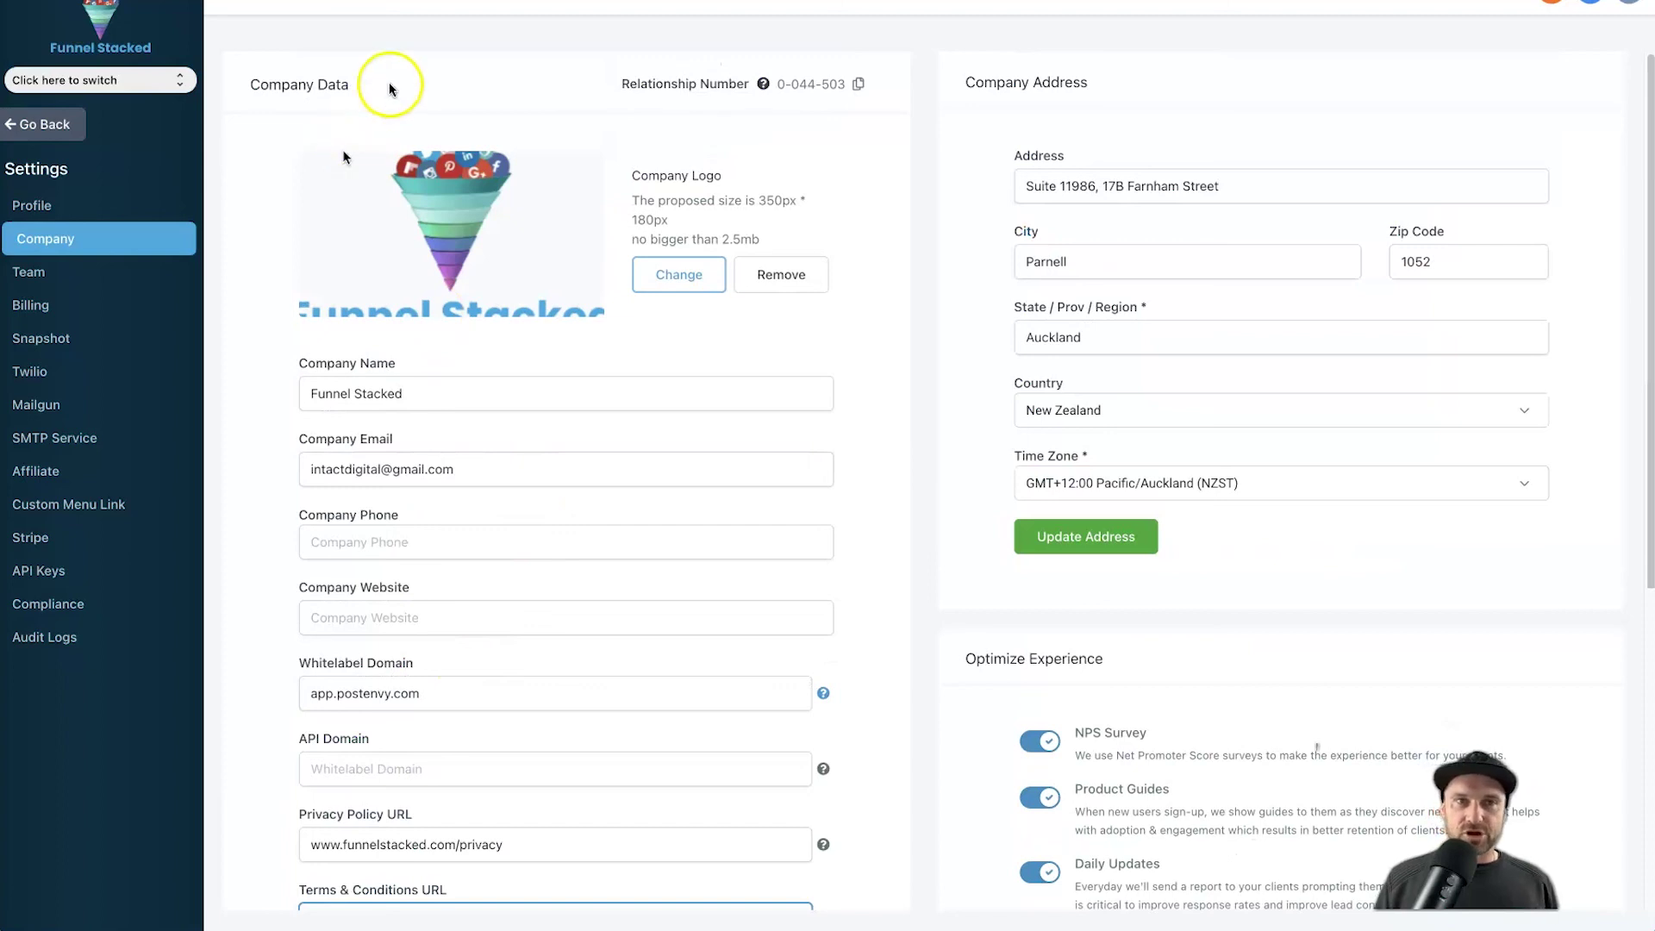